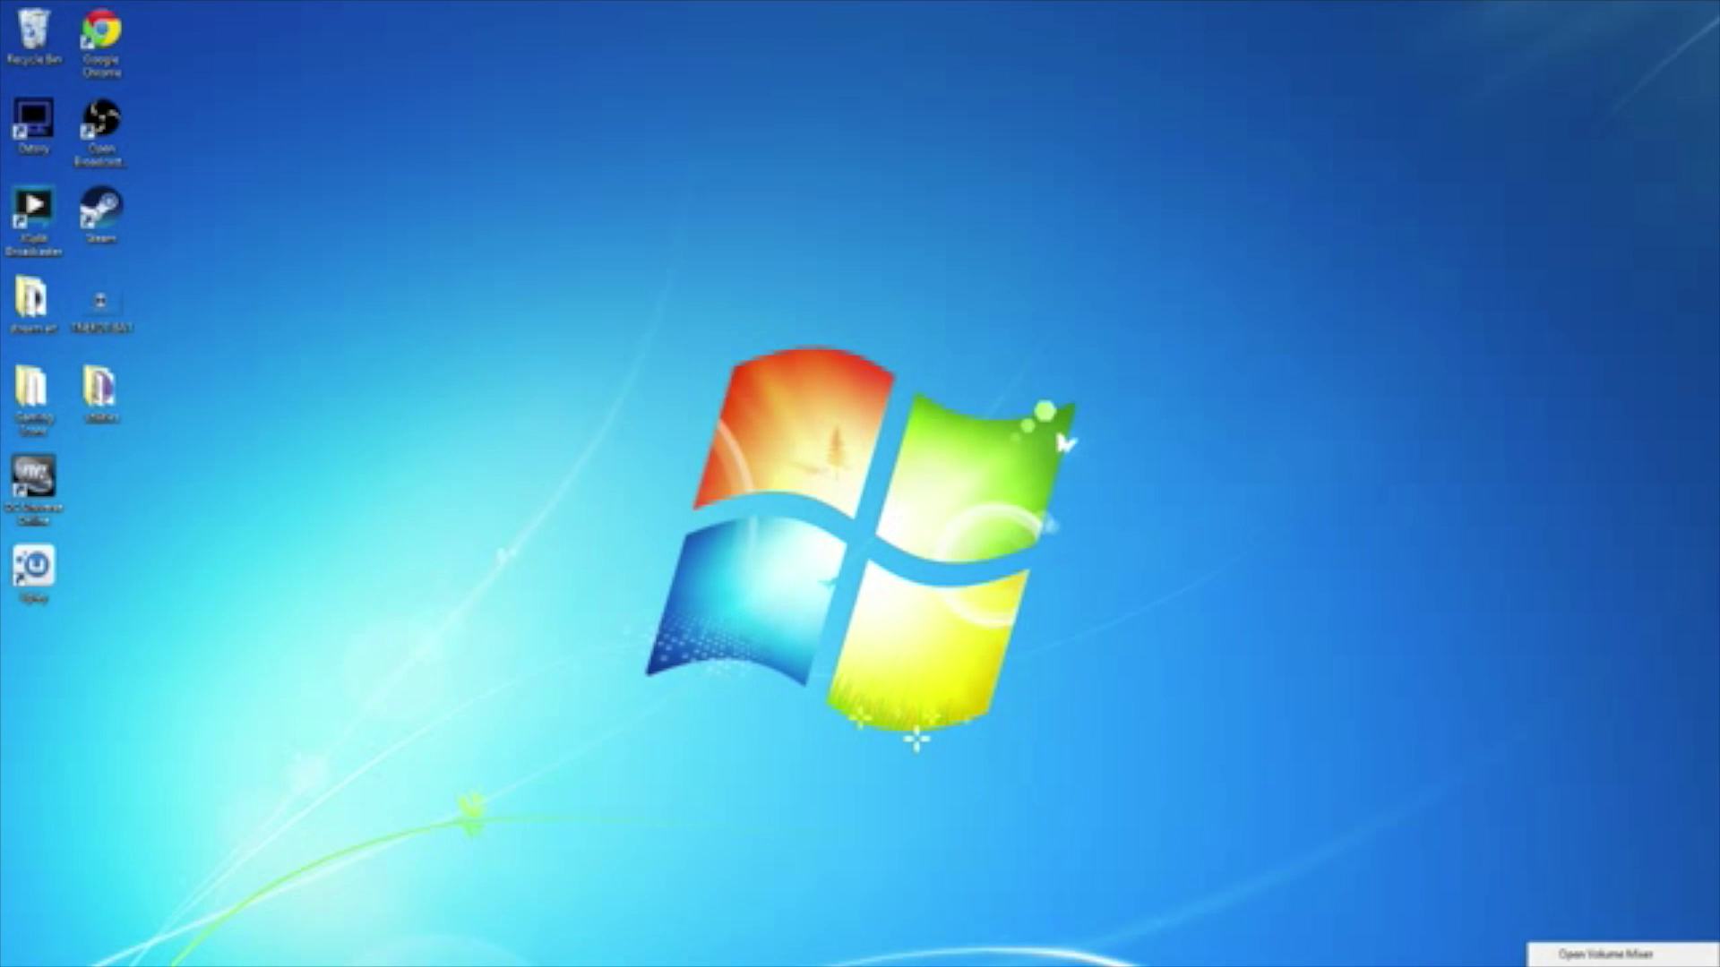
Show the Playback devices list with the Sound window centred, reviewing the disabled Speakers and SPDIF Out entries.
key(p)
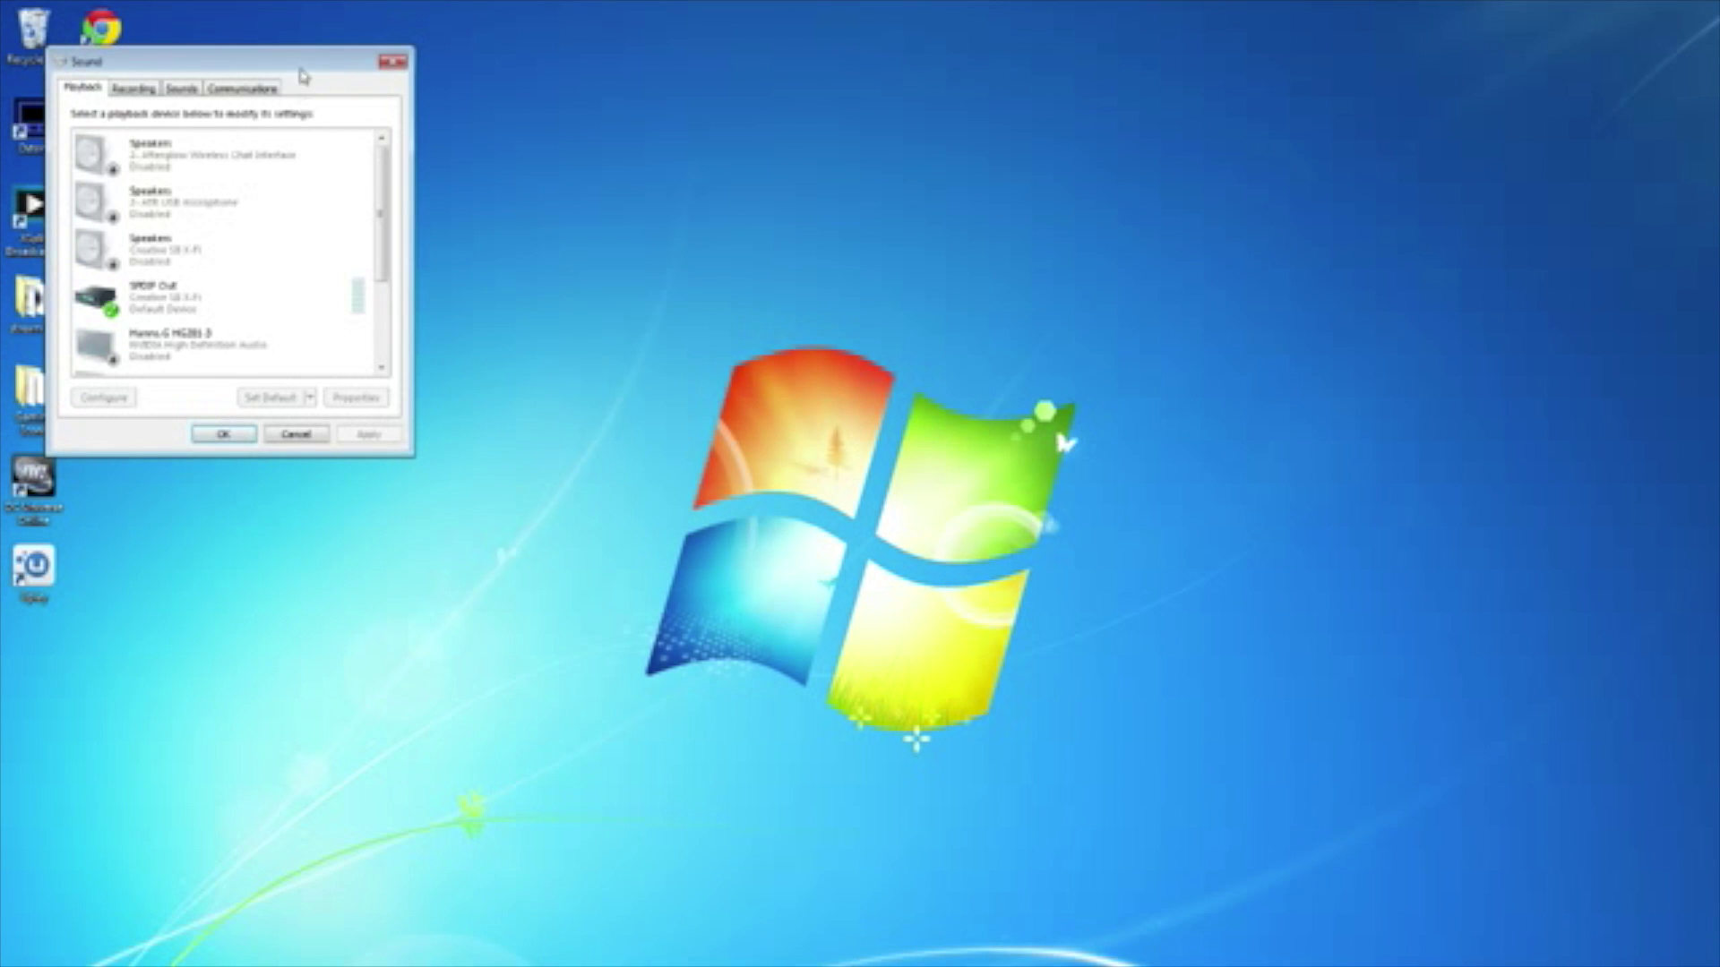
drag(302, 76, 862, 366)
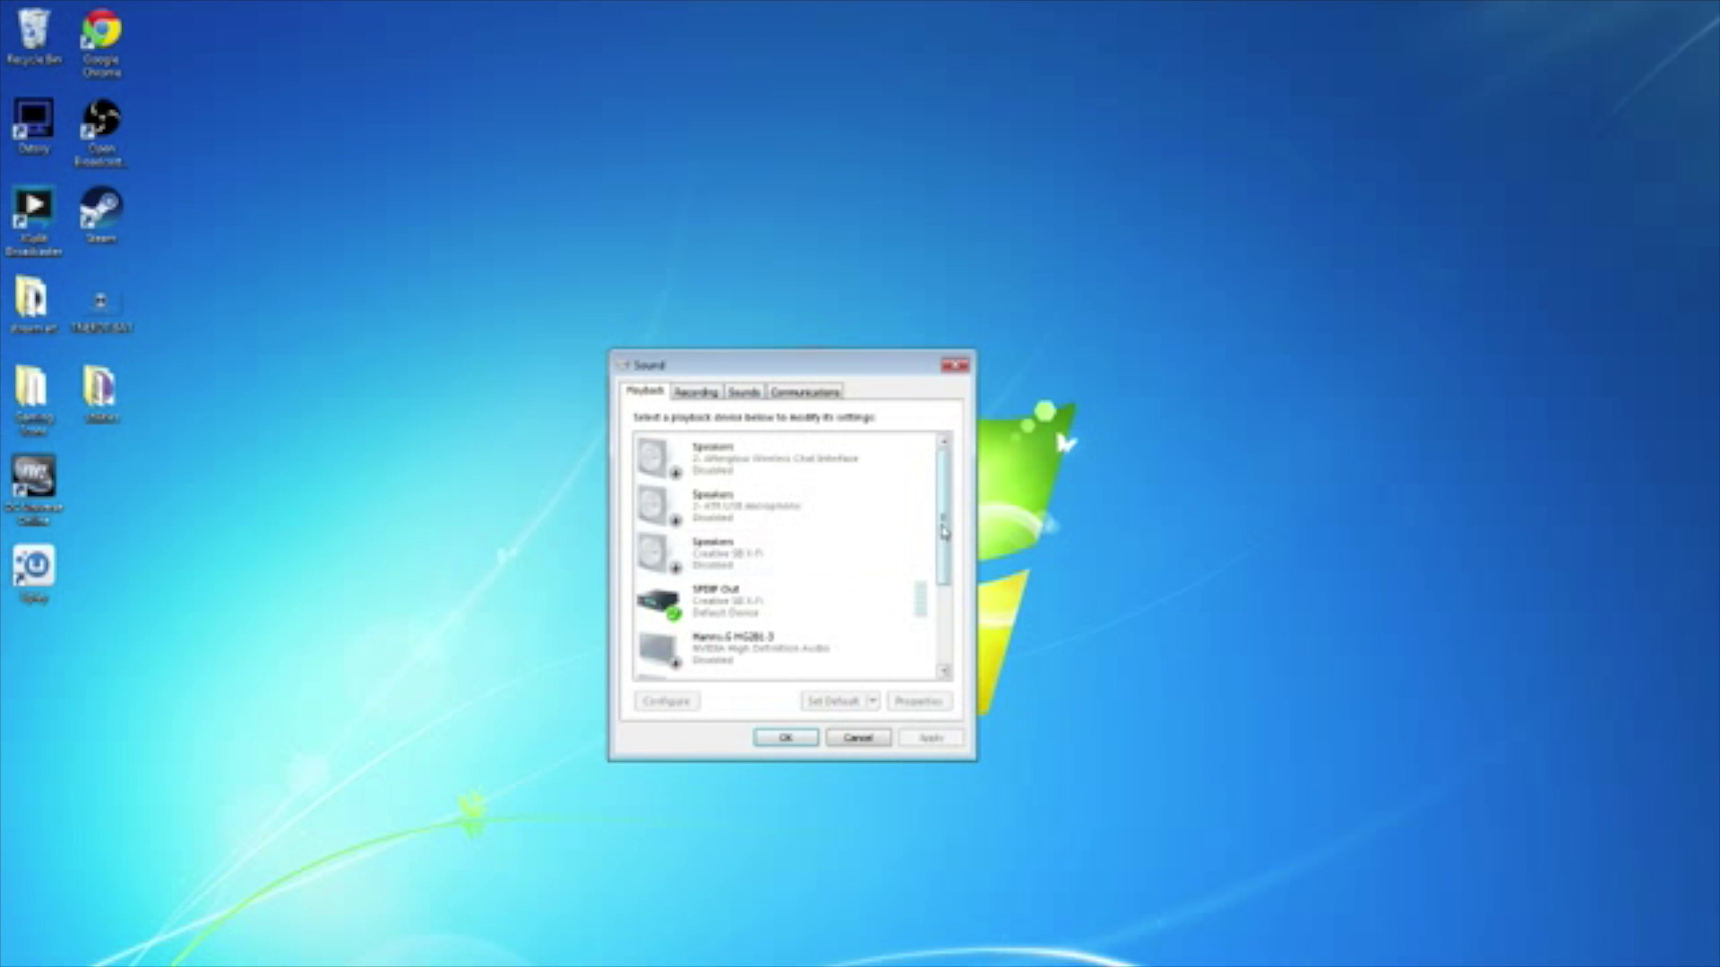
scroll(947, 503, down, 3)
scroll(945, 504, up, 3)
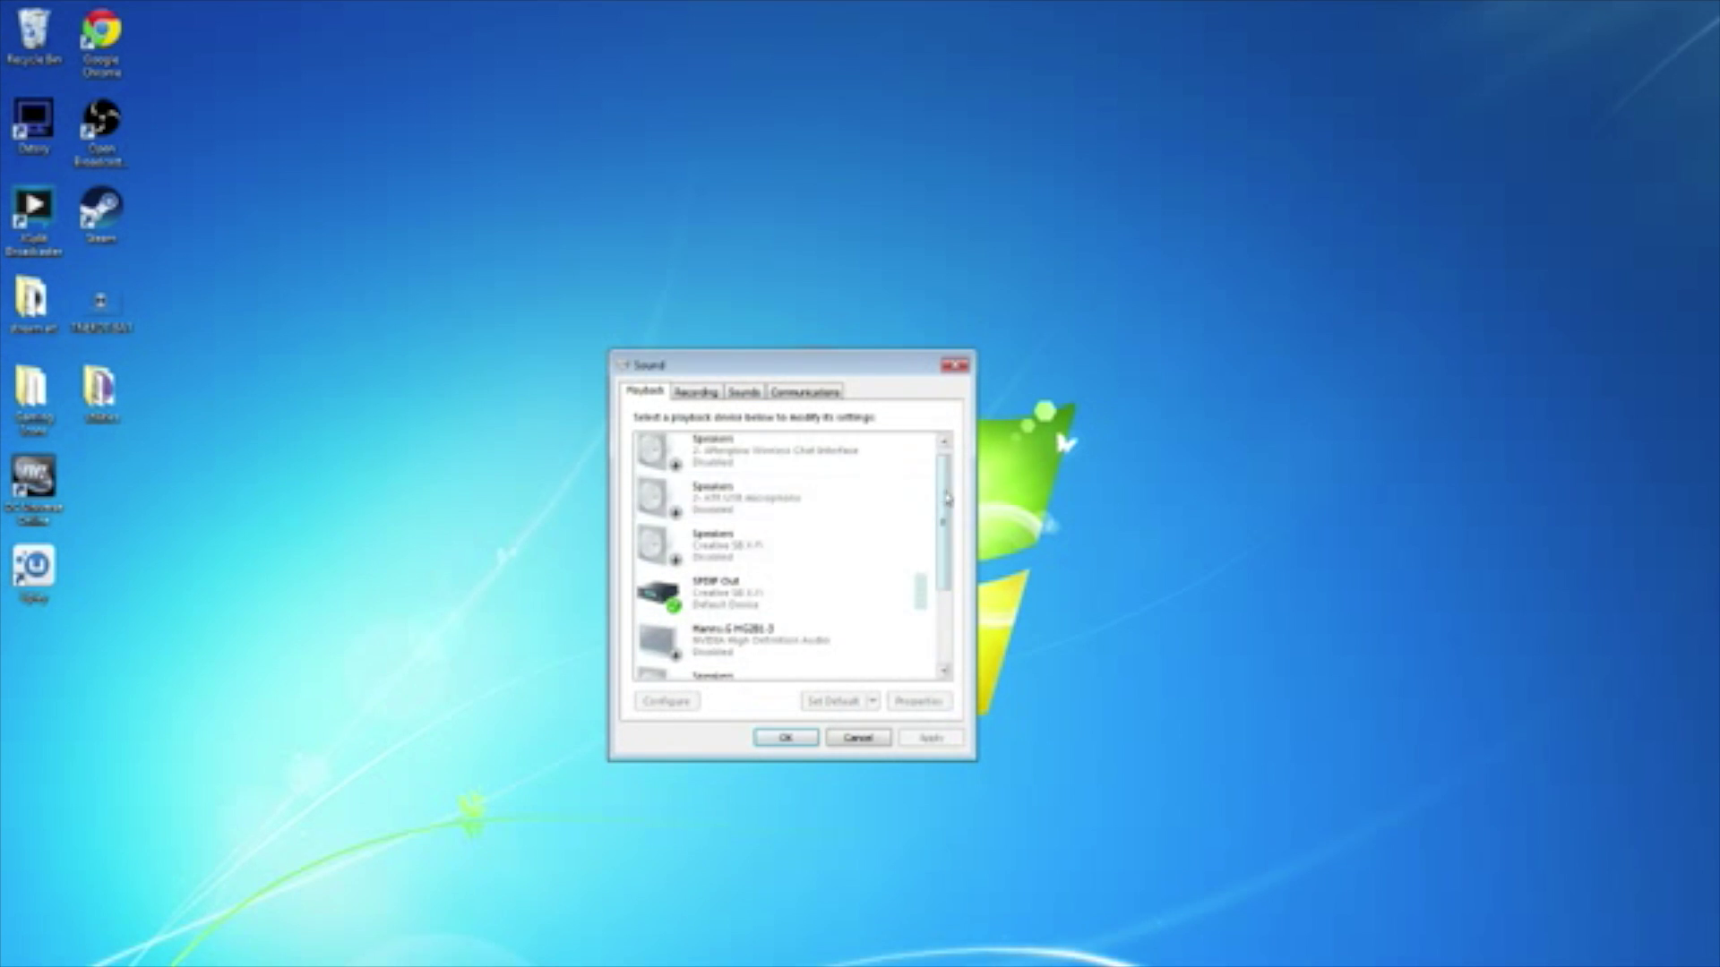
scroll(949, 592, down, 3)
scroll(951, 591, up, 3)
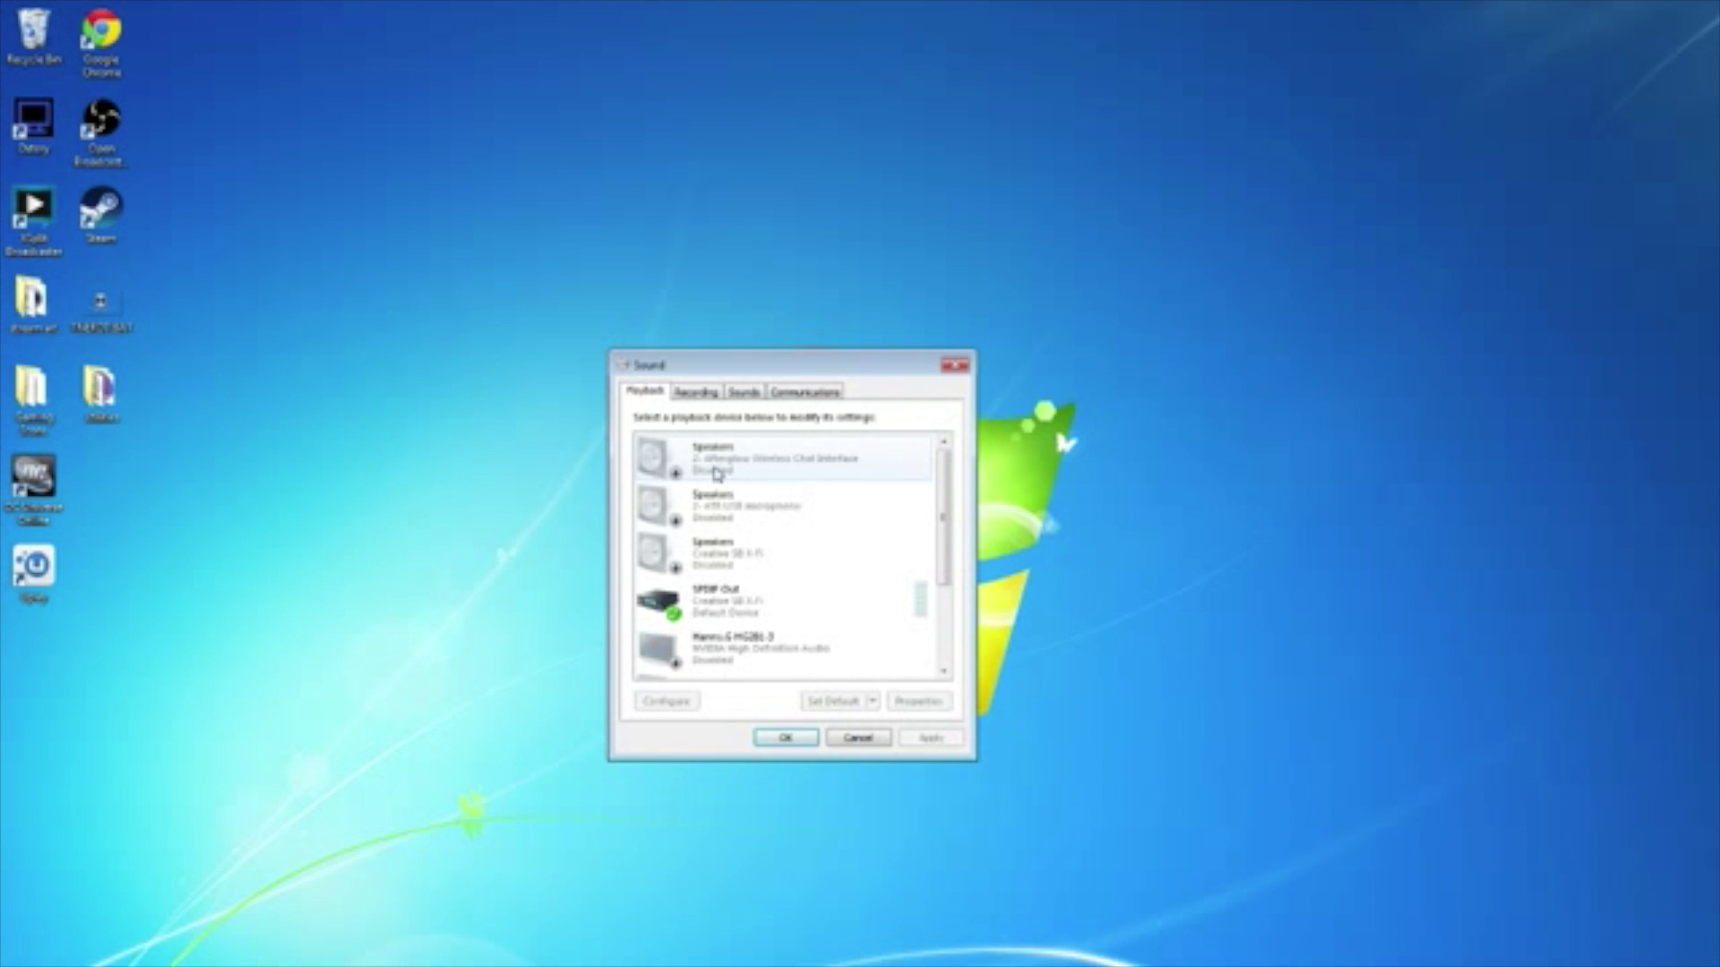
right_click(747, 474)
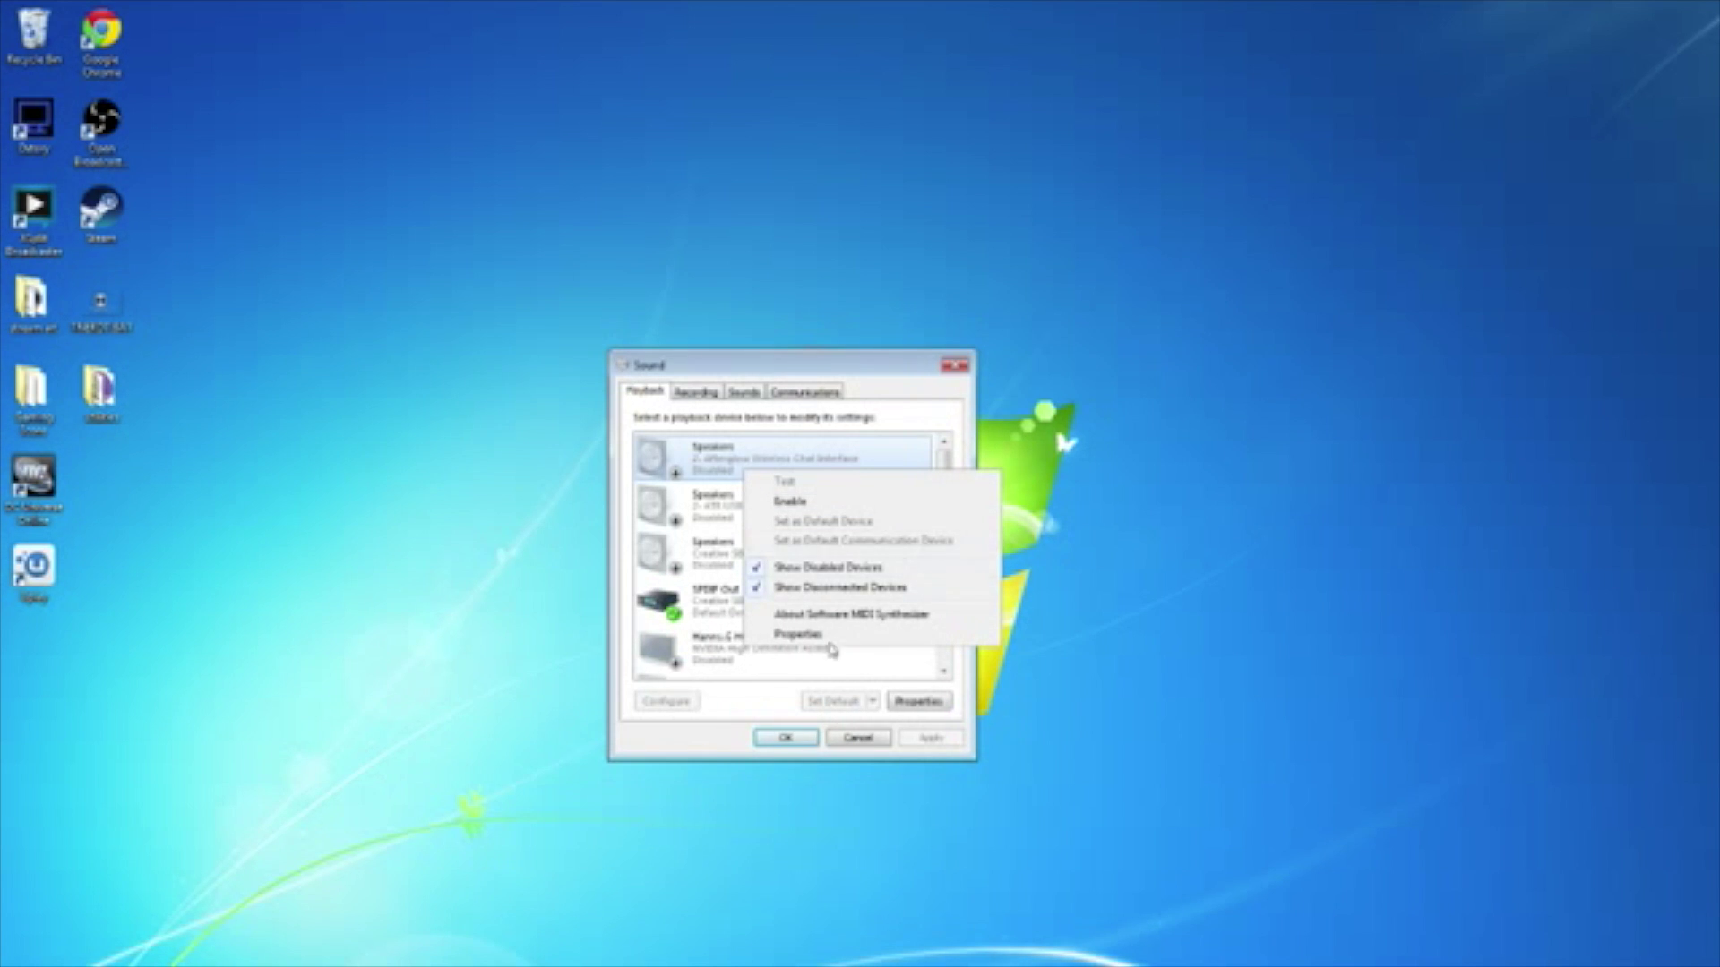
click(728, 748)
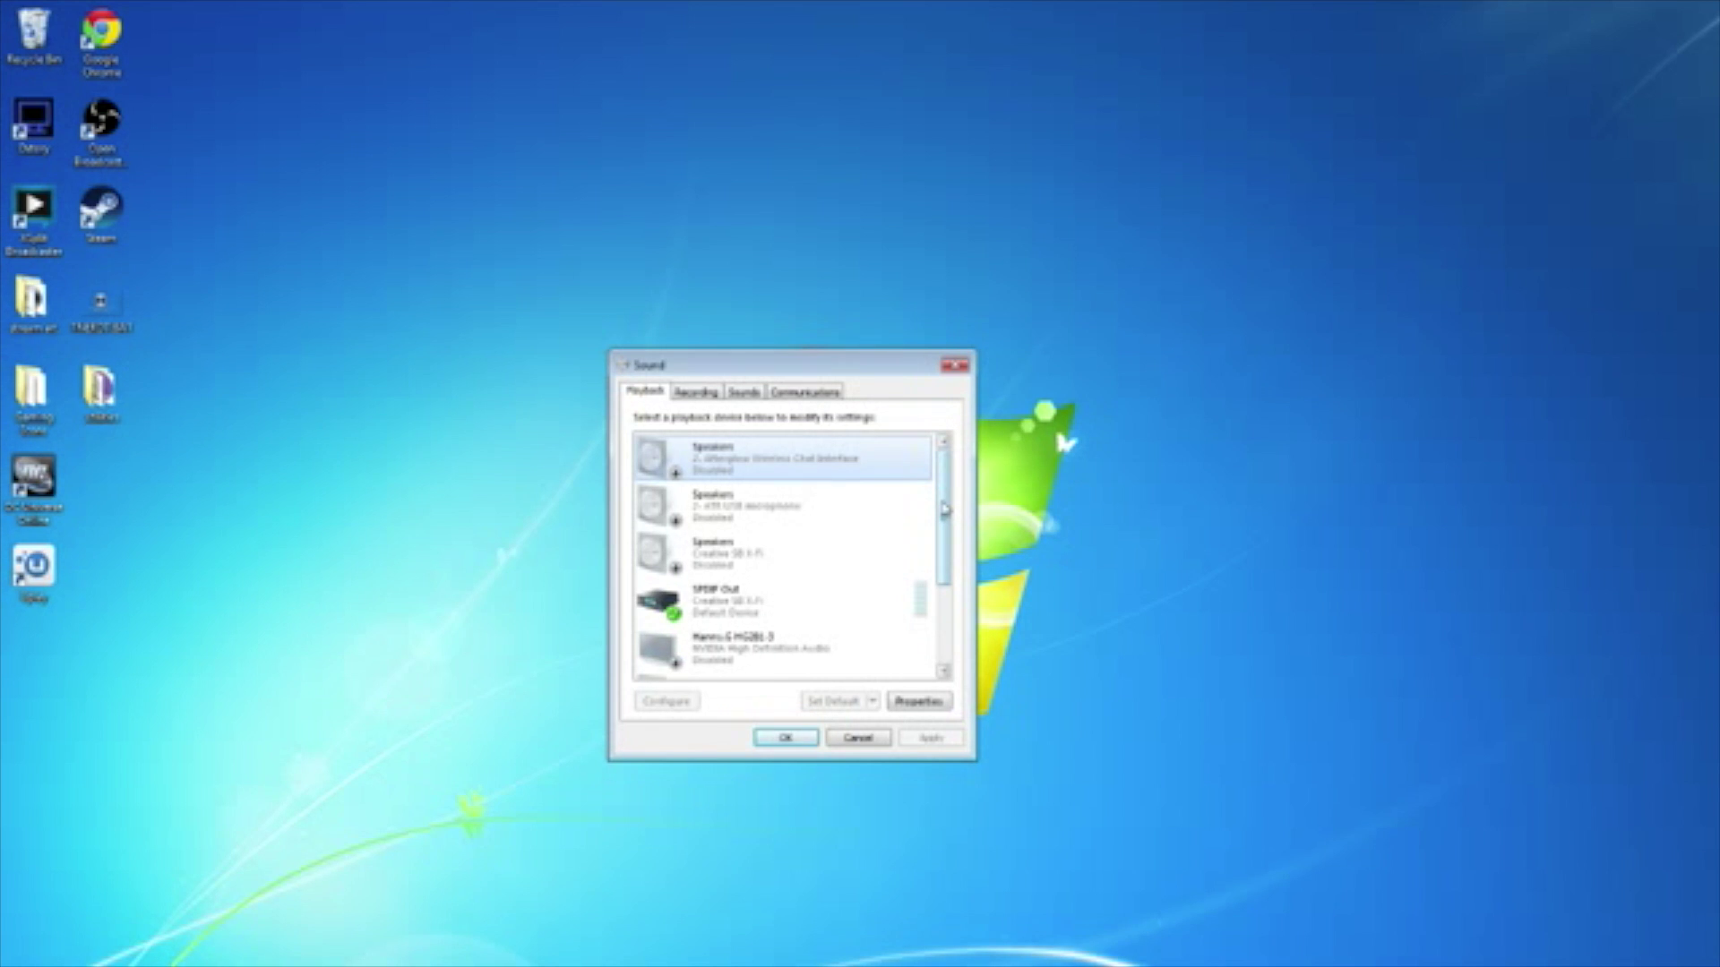
drag(944, 508, 944, 544)
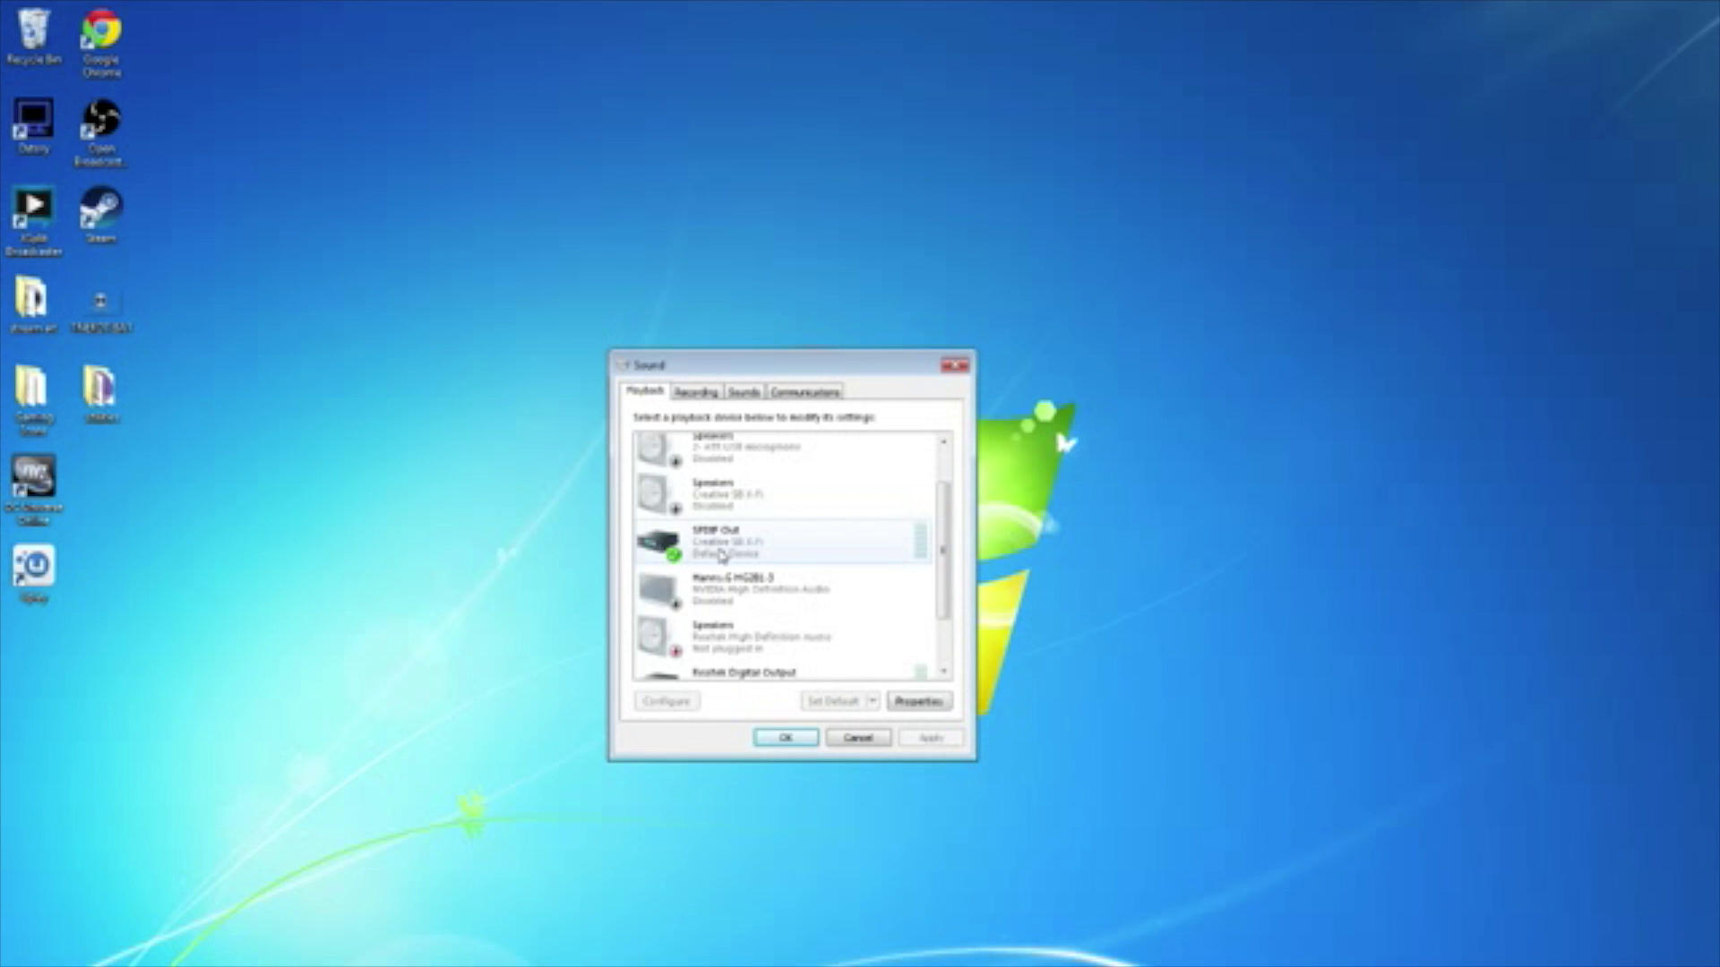
scroll(761, 573, down, 3)
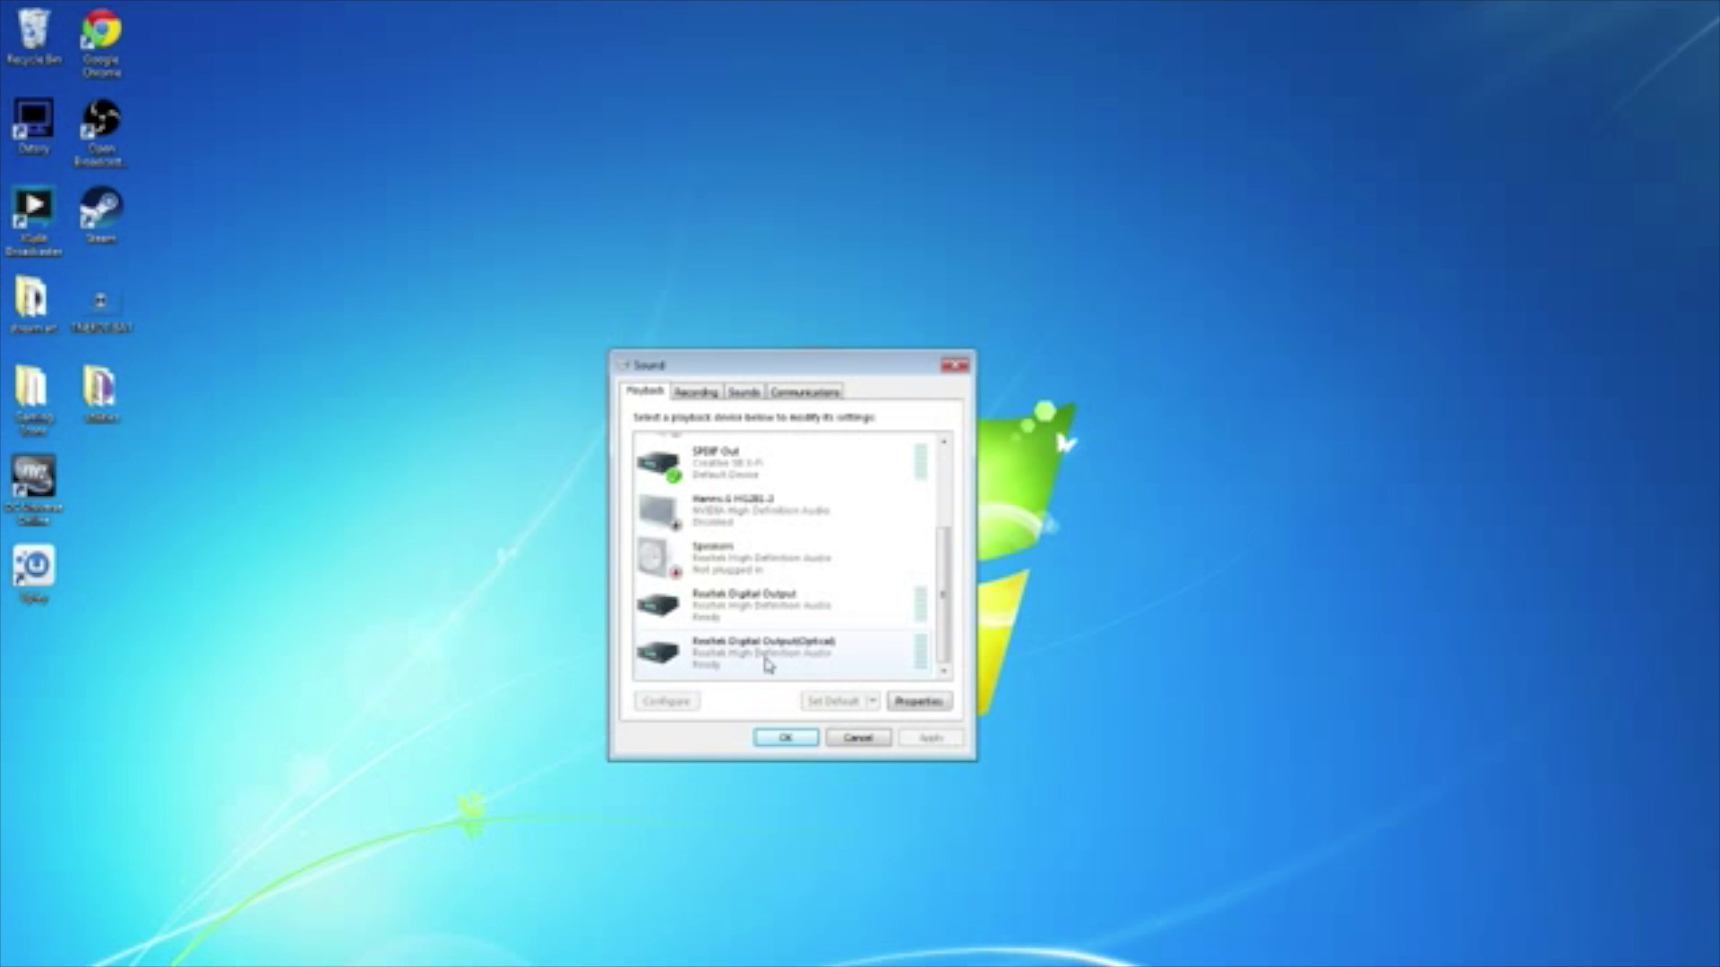
right_click(767, 664)
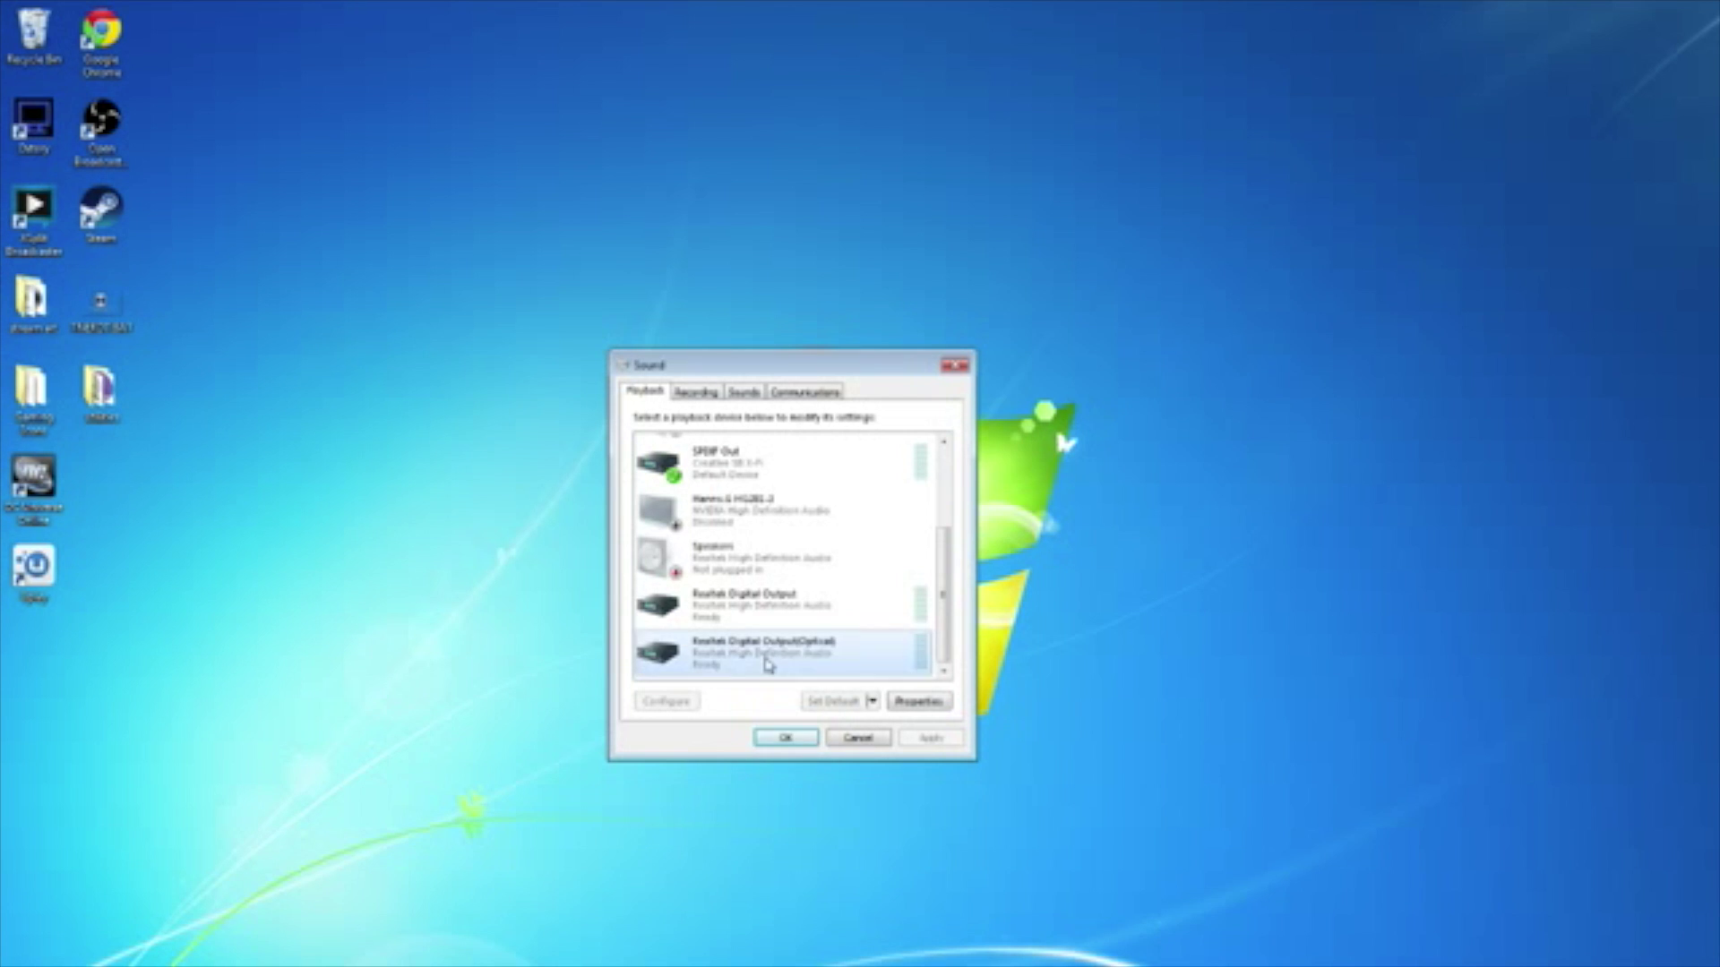
click(740, 704)
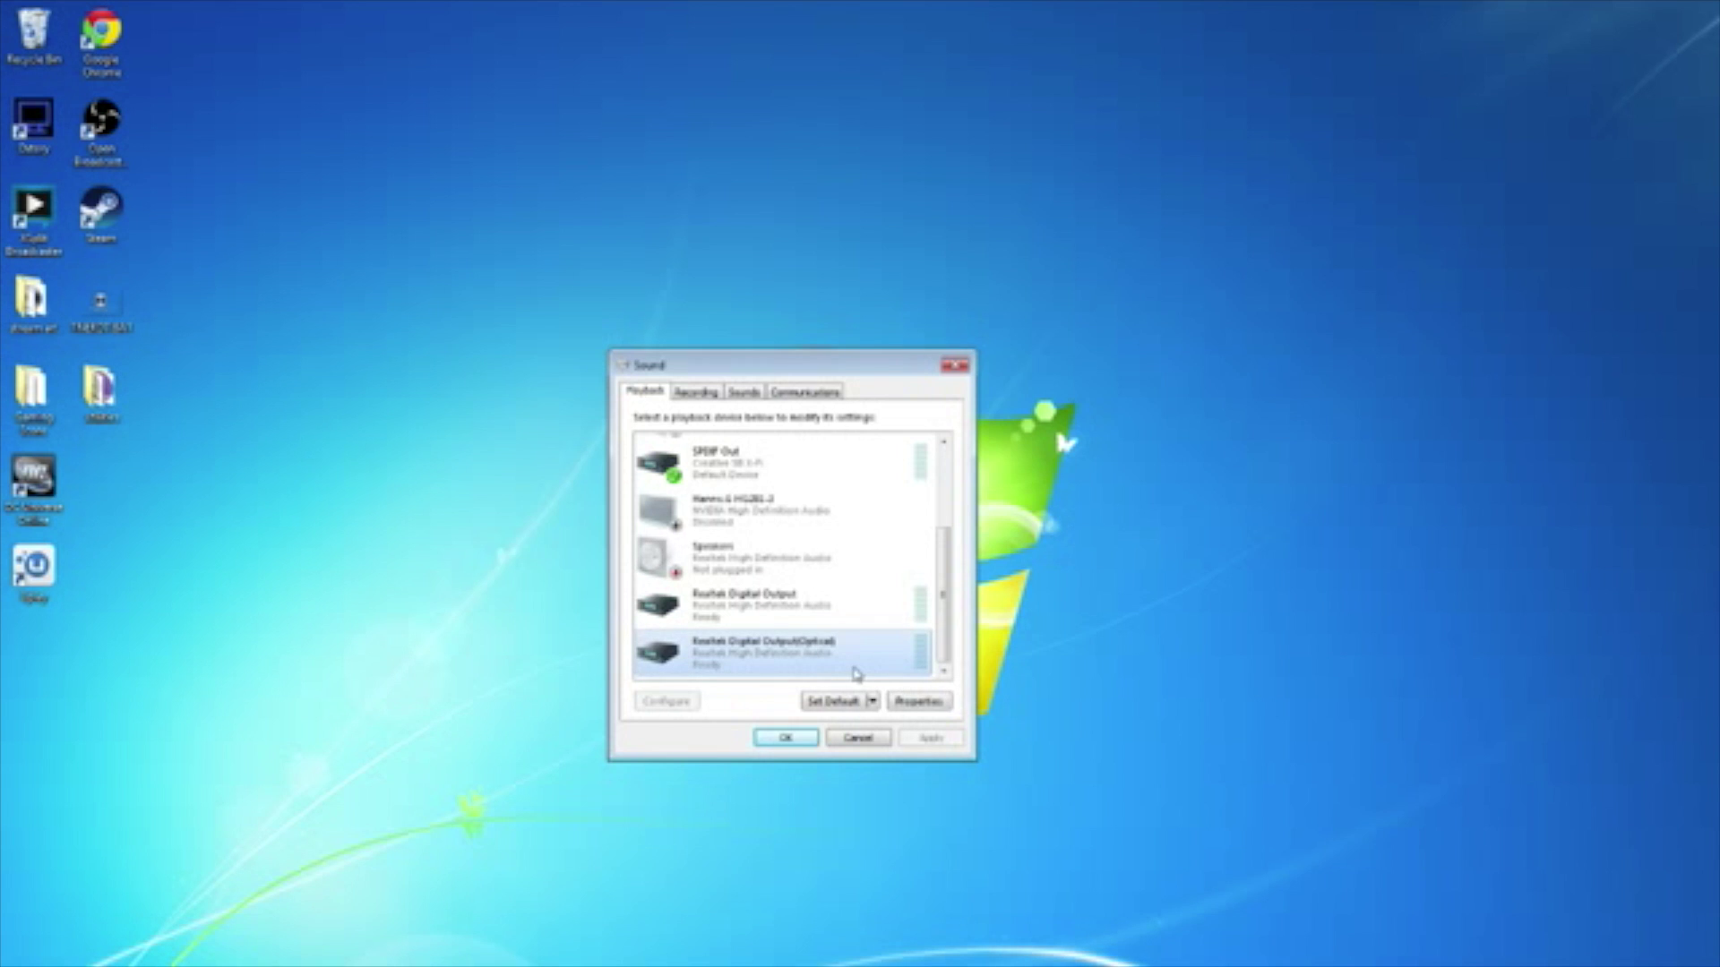
scroll(866, 627, up, 1)
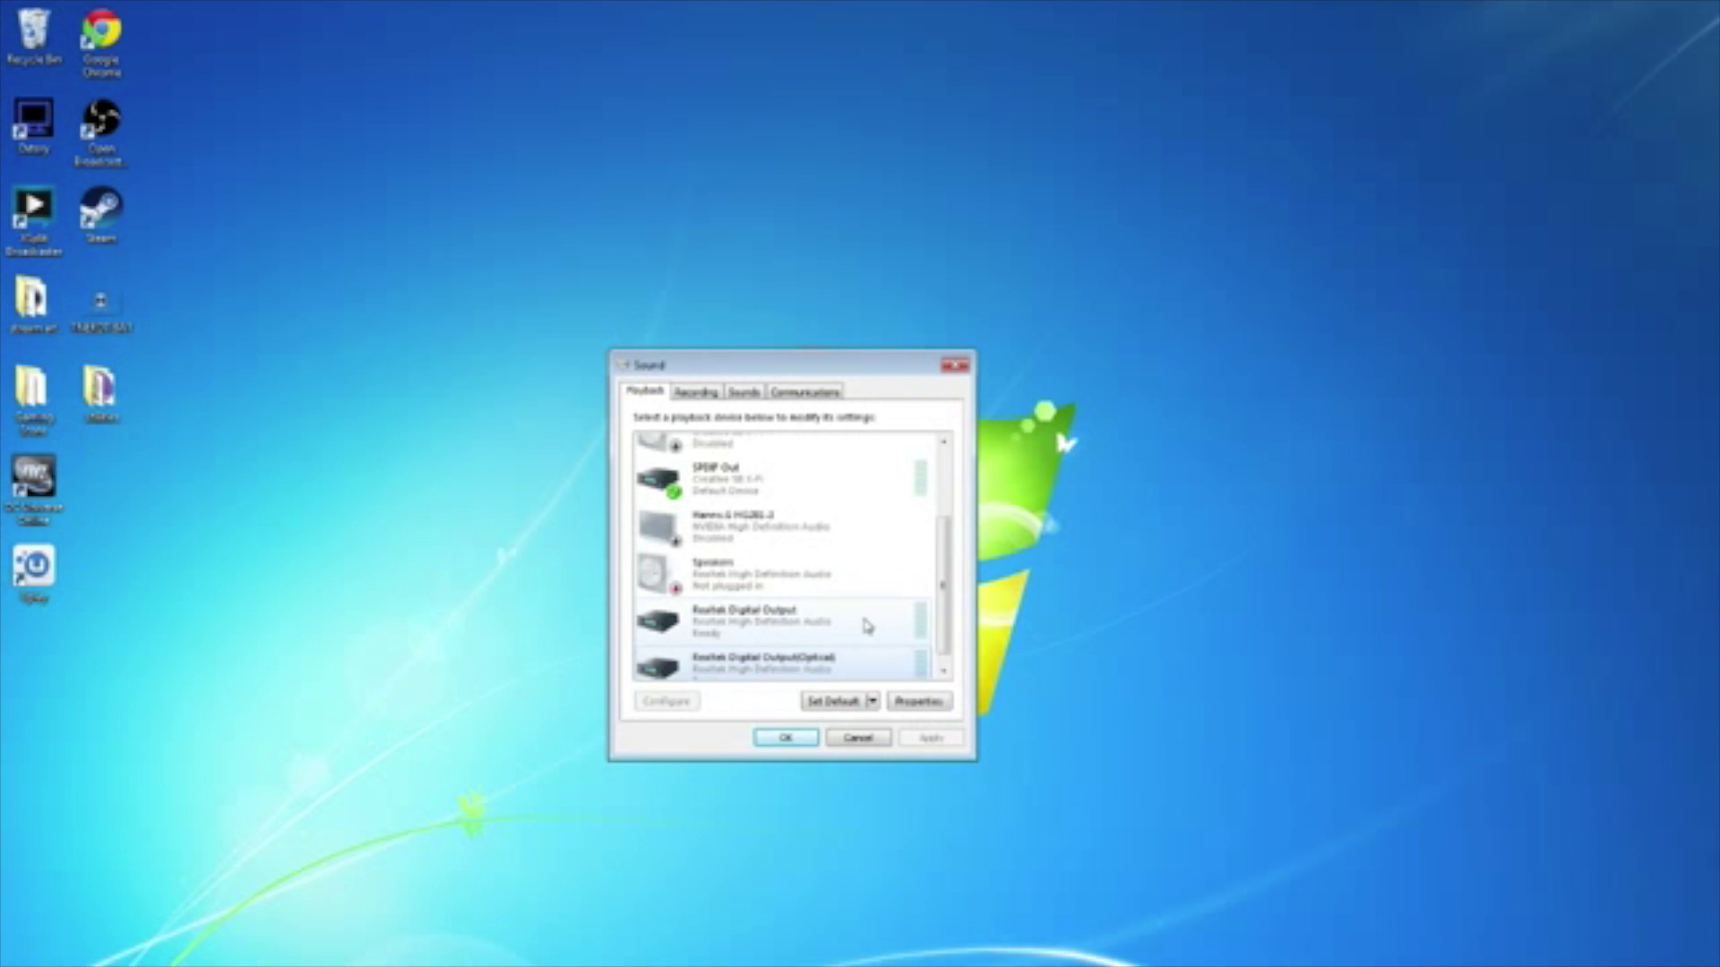
scroll(866, 627, up, 3)
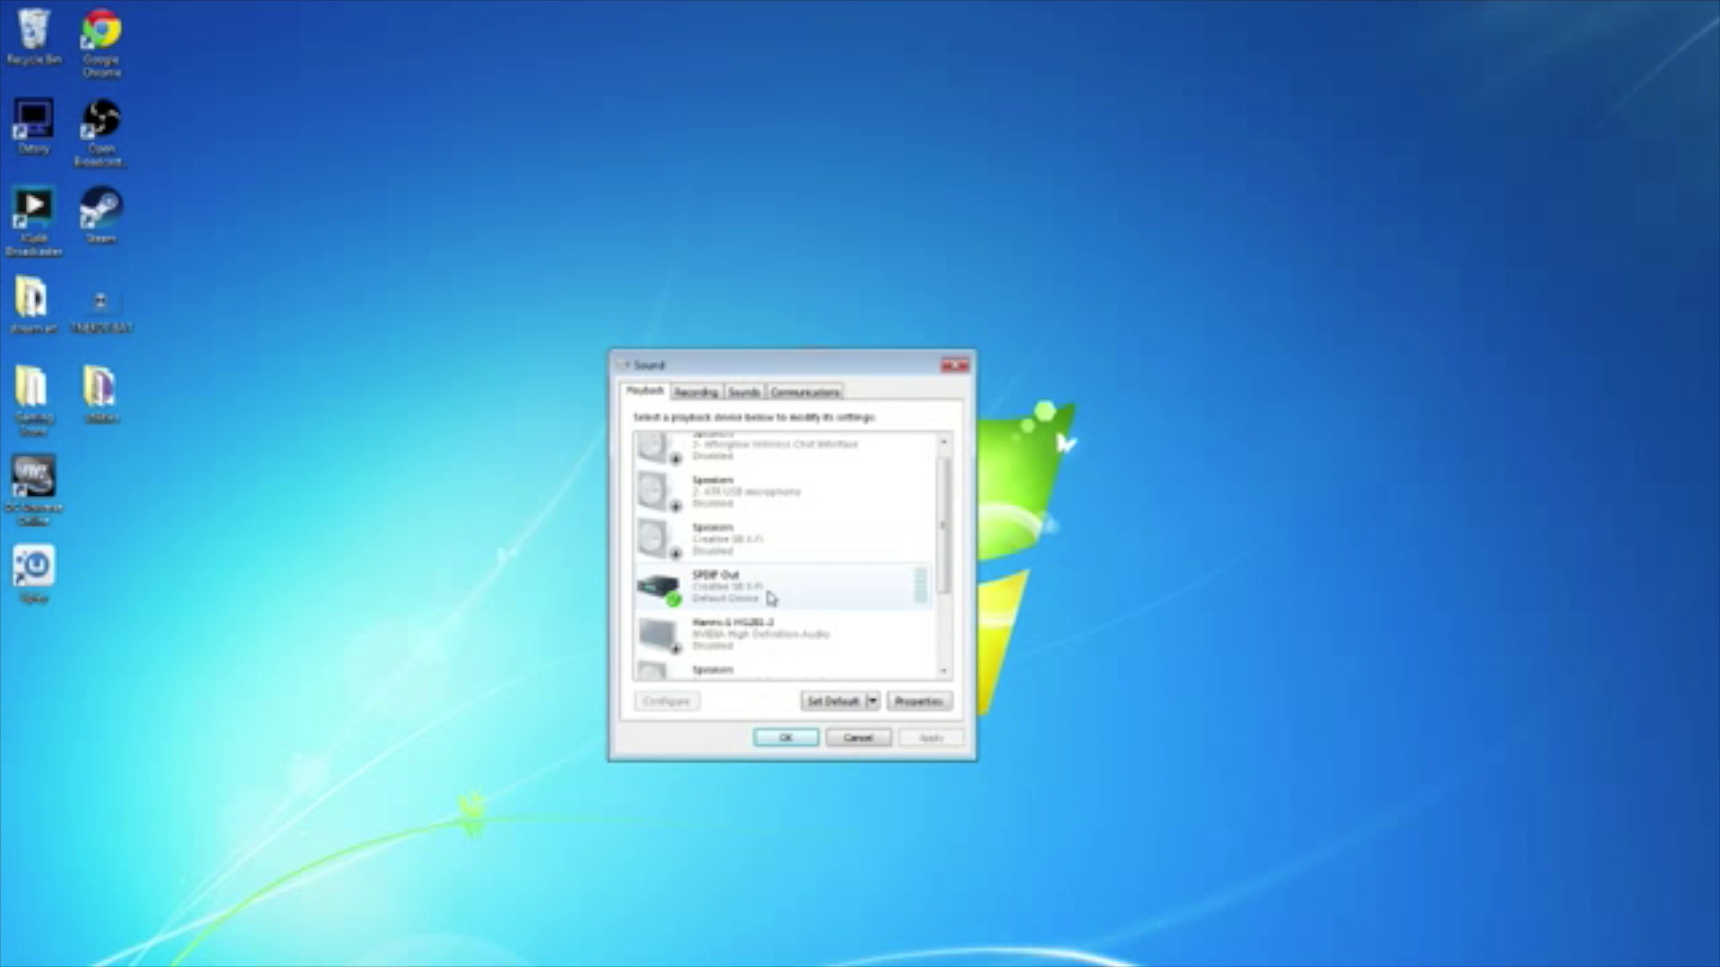
right_click(769, 596)
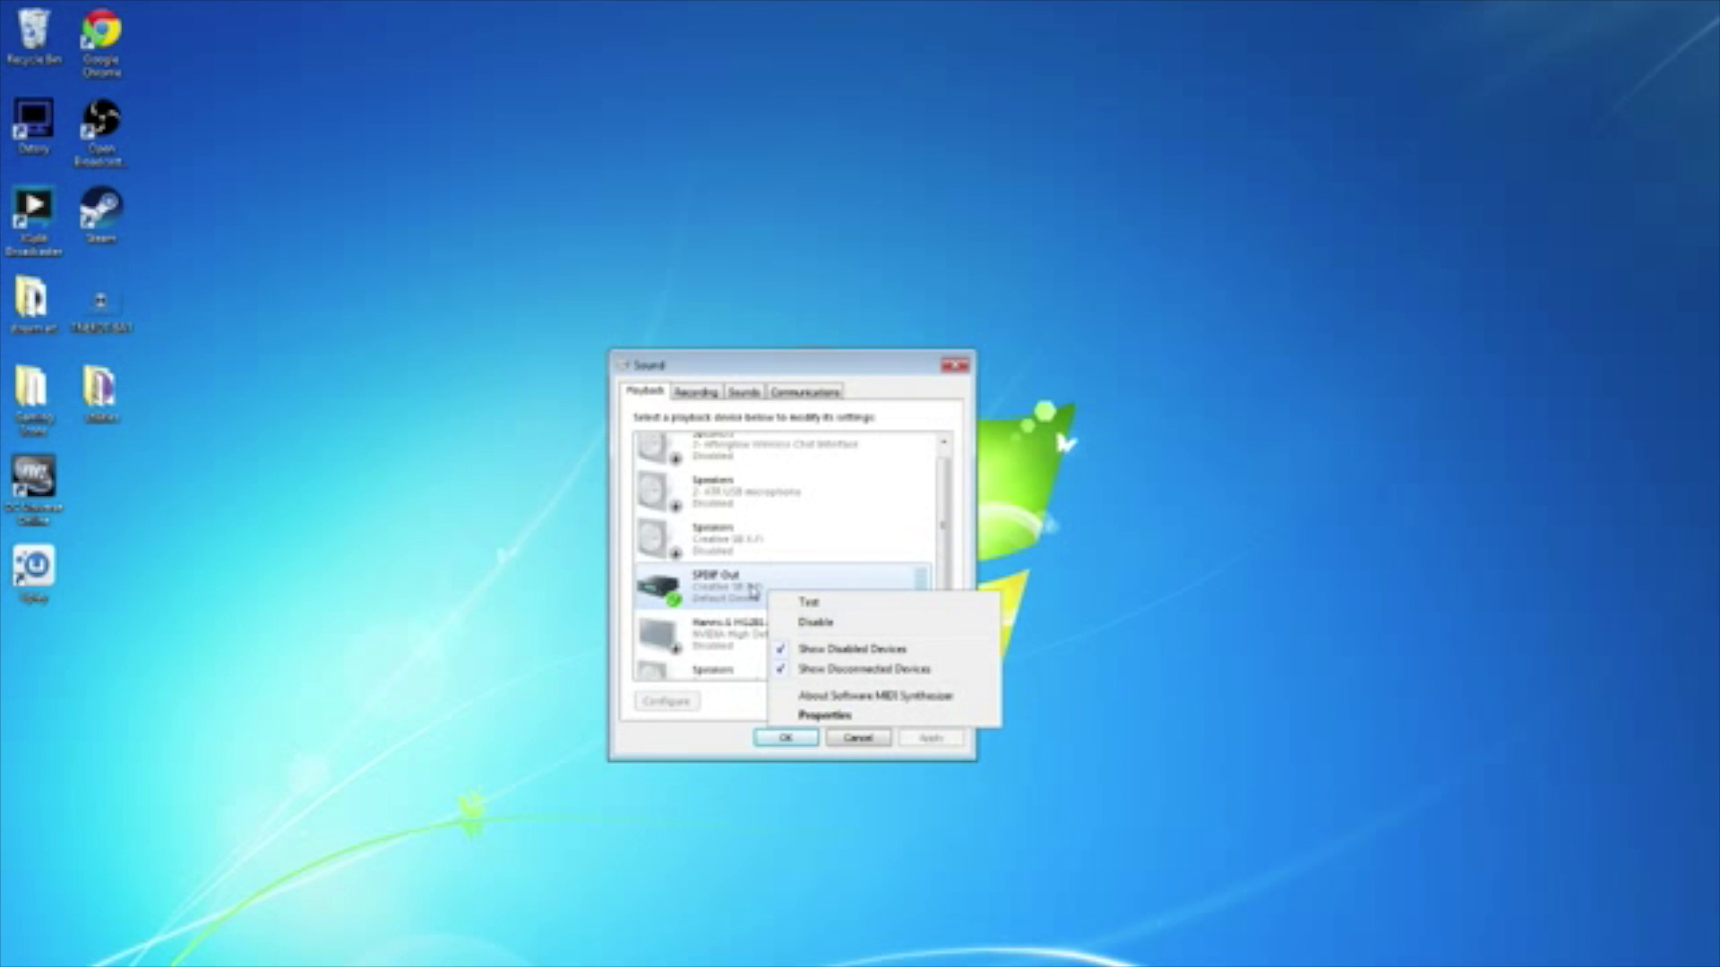
click(741, 703)
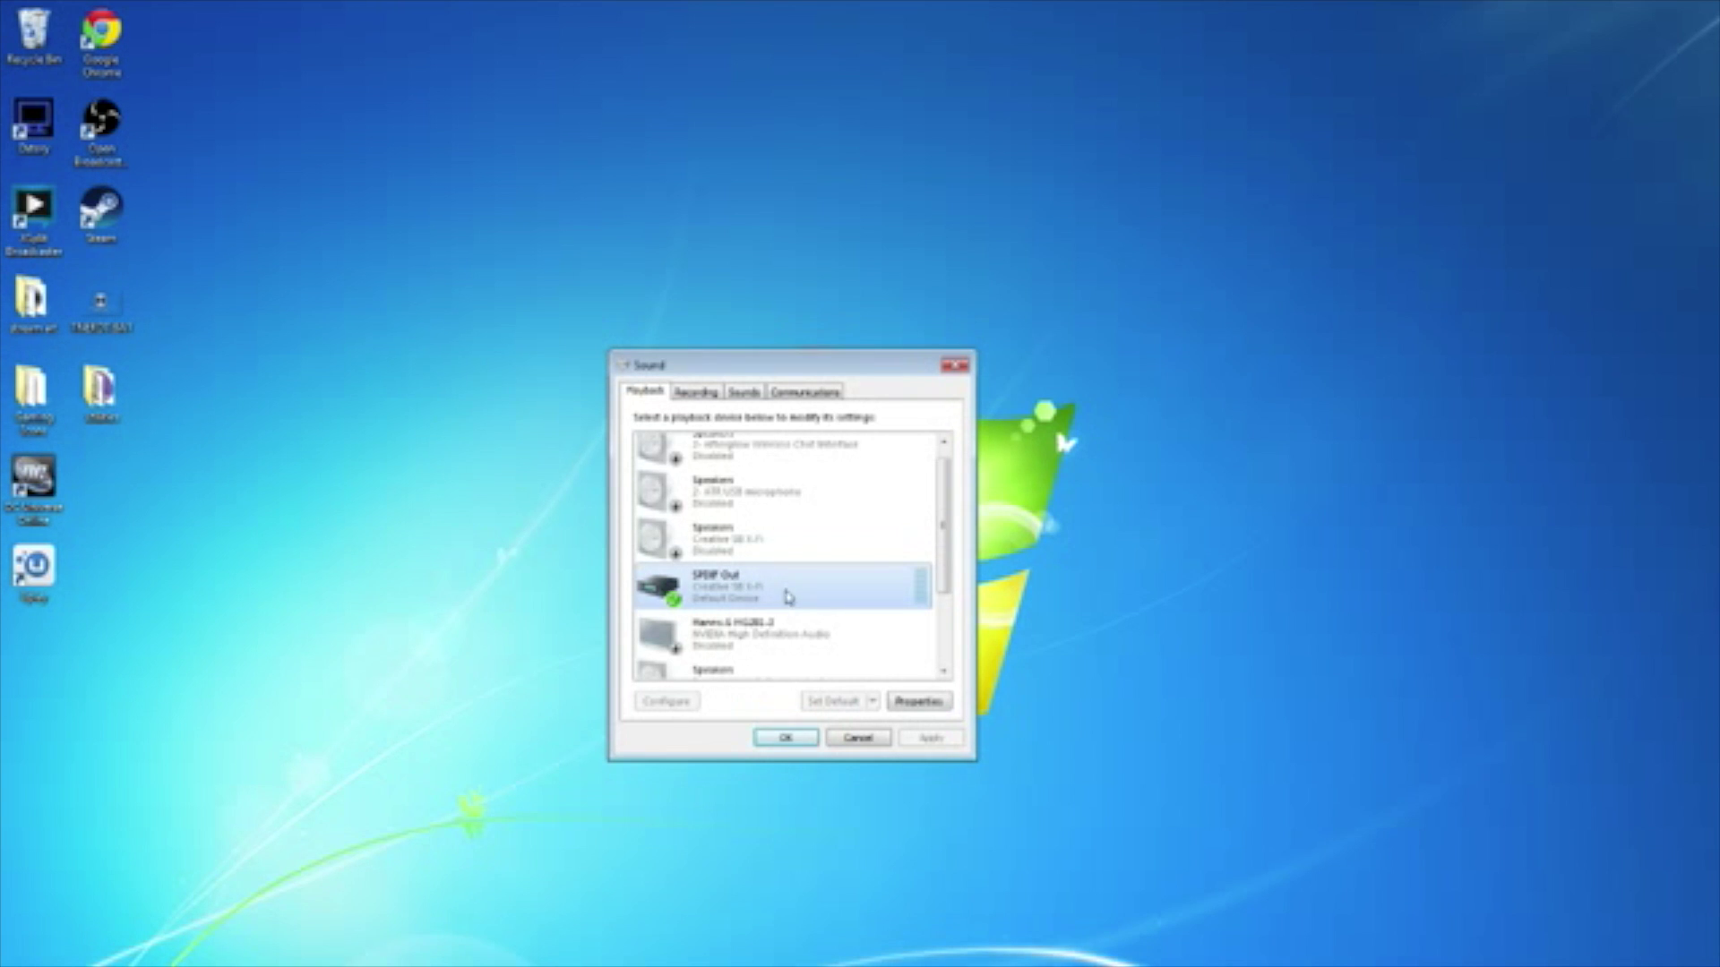
scroll(787, 596, up, 1)
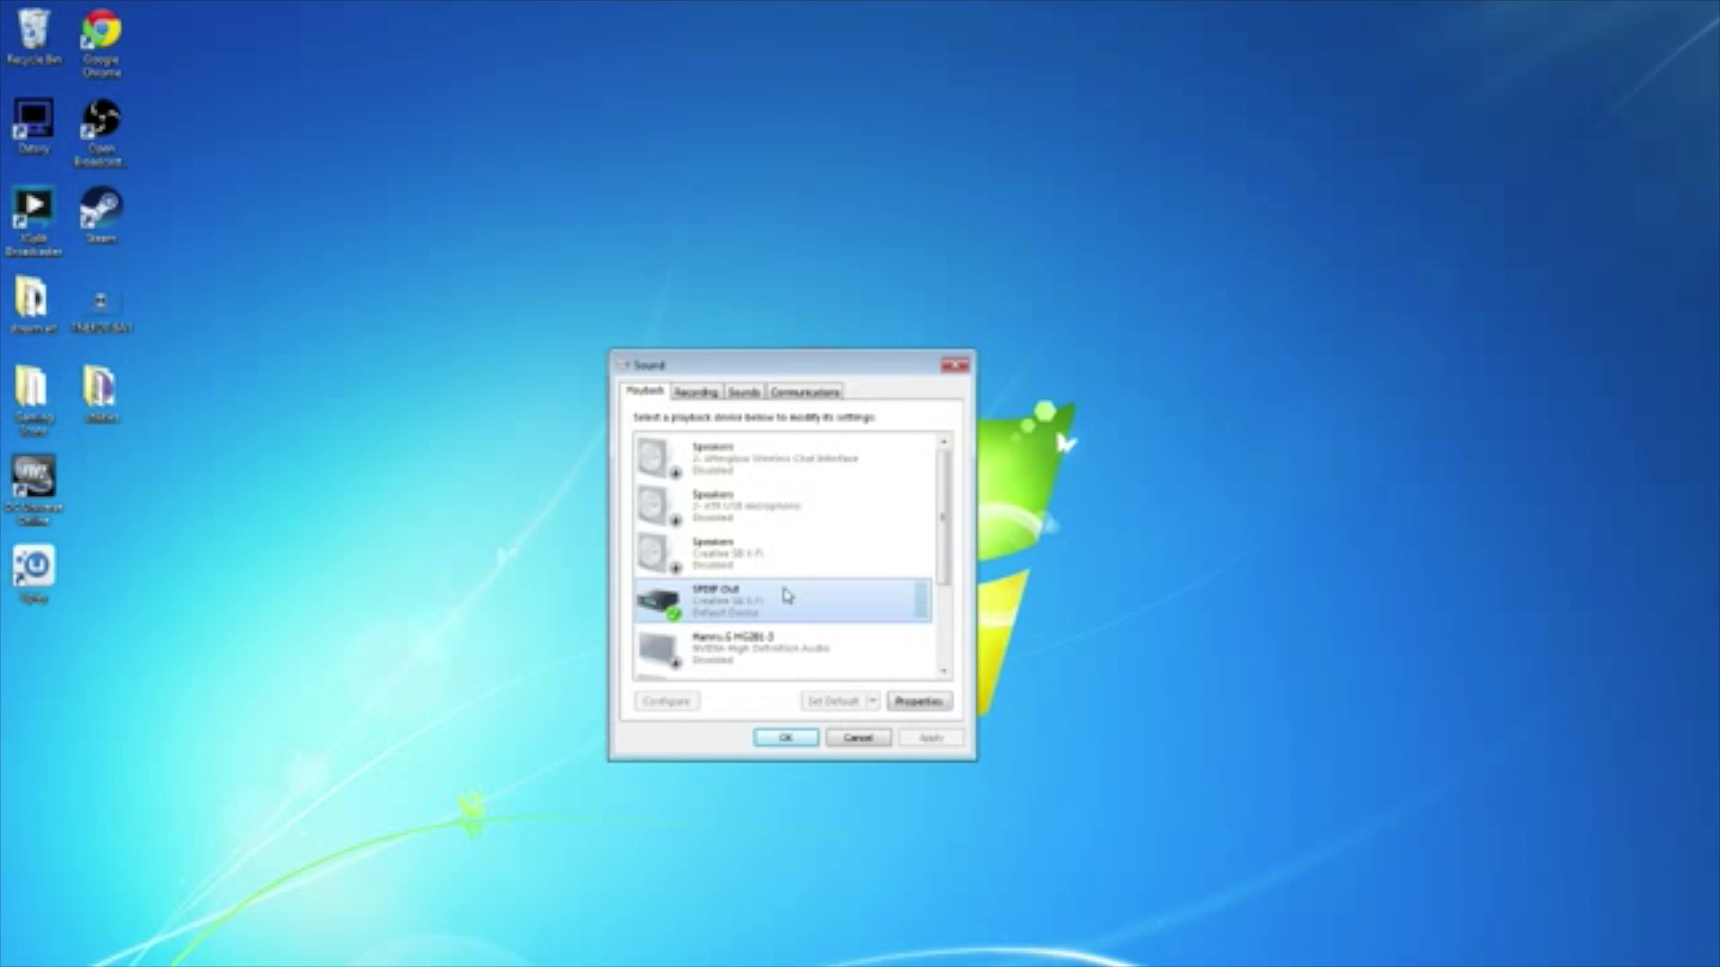
right_click(726, 475)
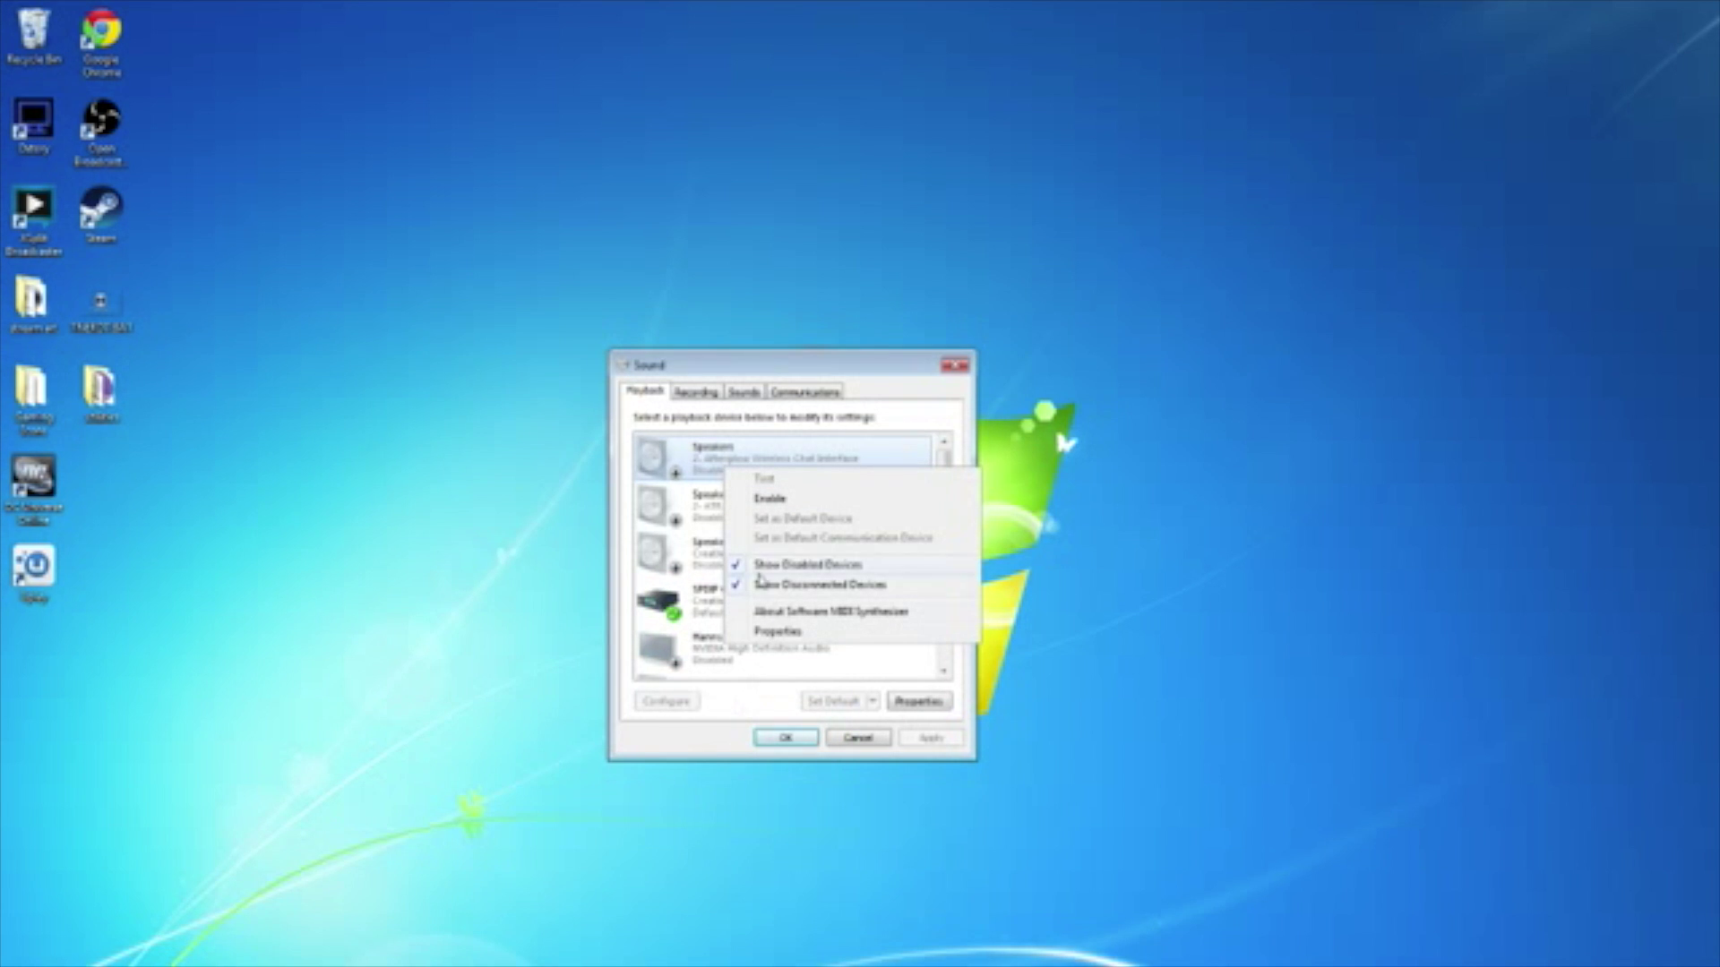
click(733, 708)
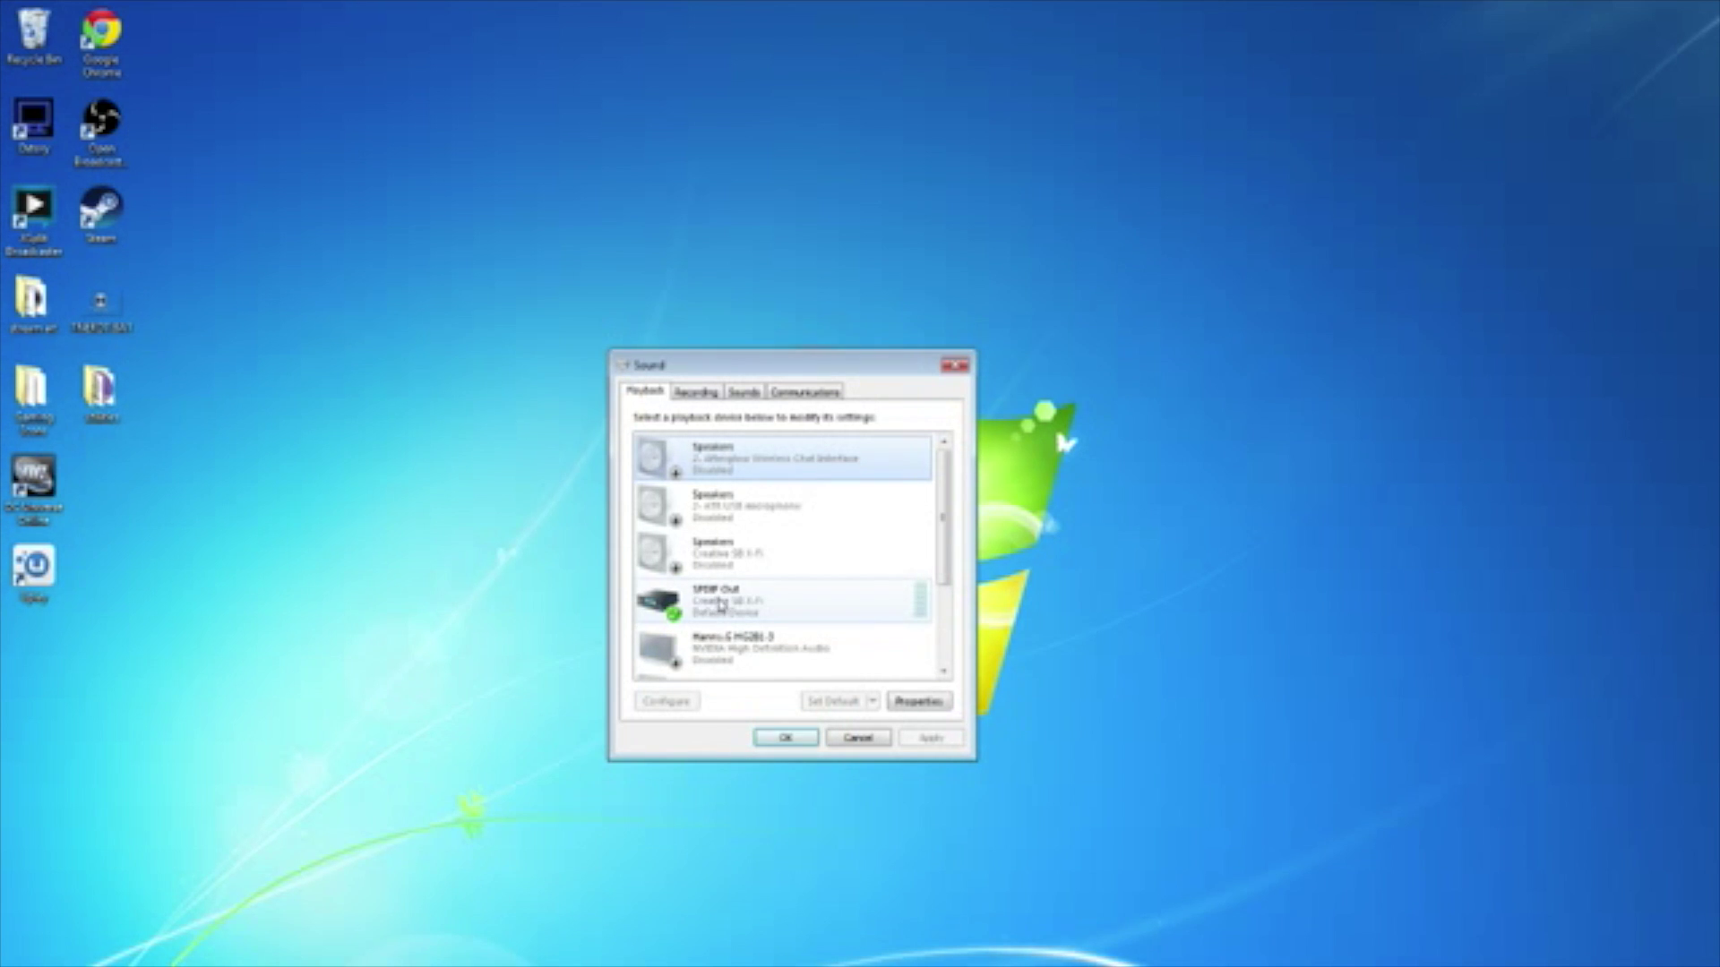
scroll(730, 614, down, 1)
scroll(730, 615, down, 3)
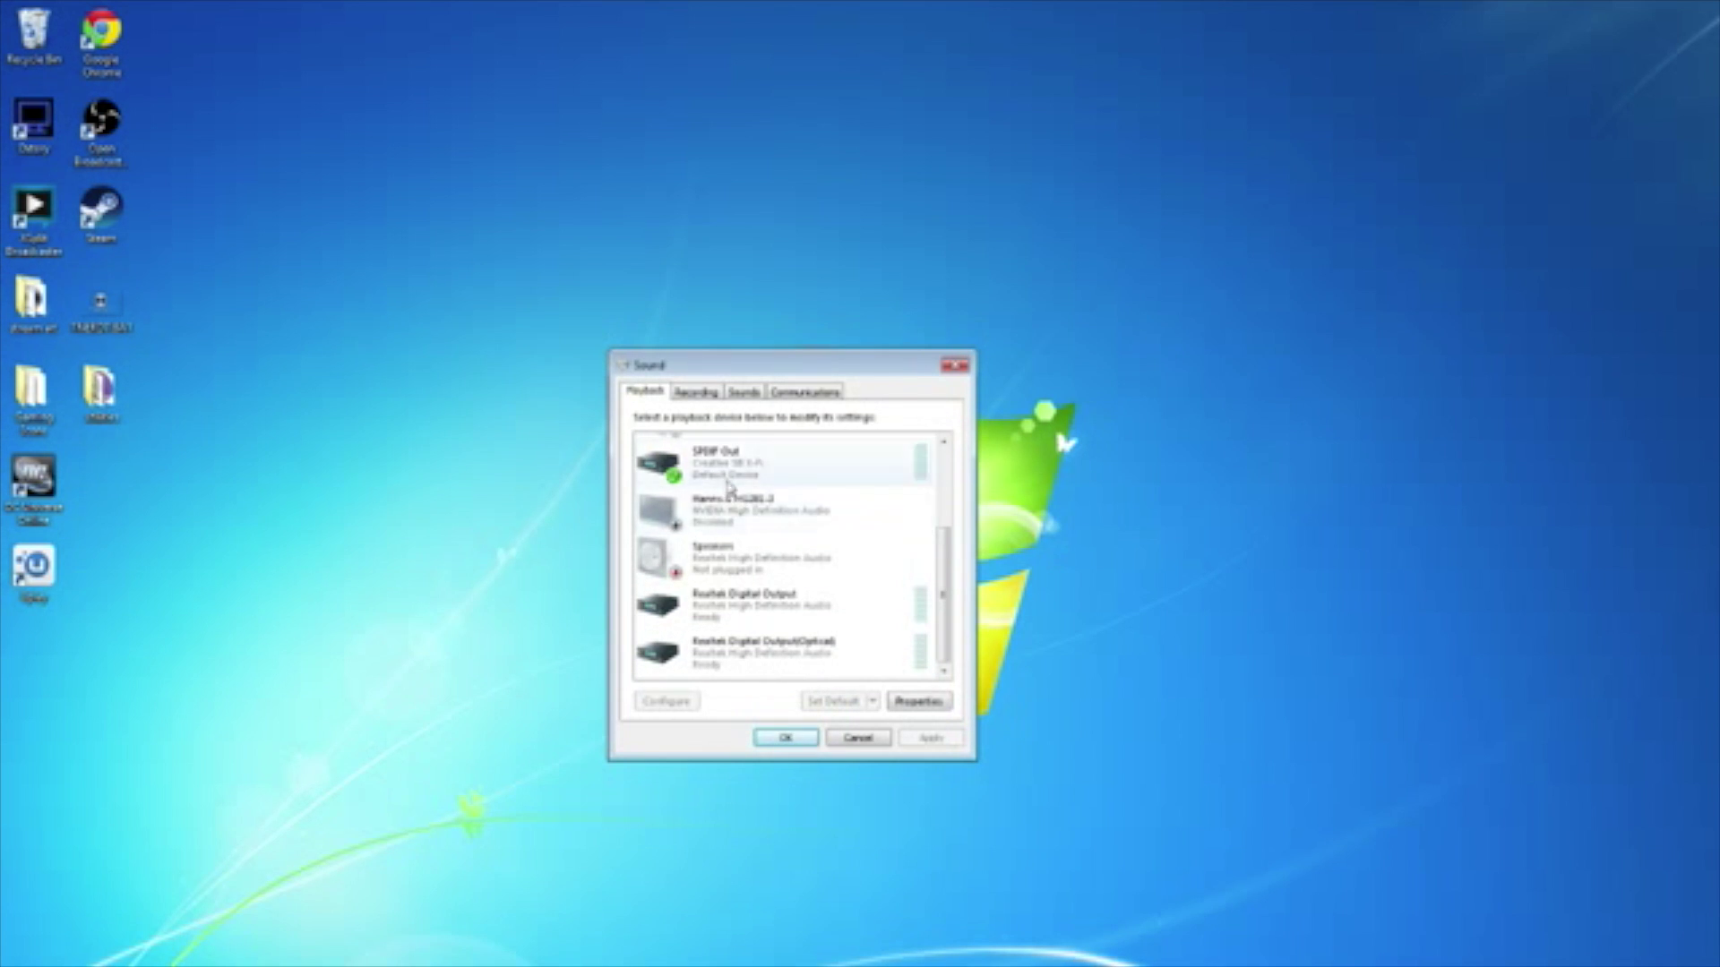
Show the Recording devices list and check the disabled Afterglow microphone's options without enabling it.
click(700, 394)
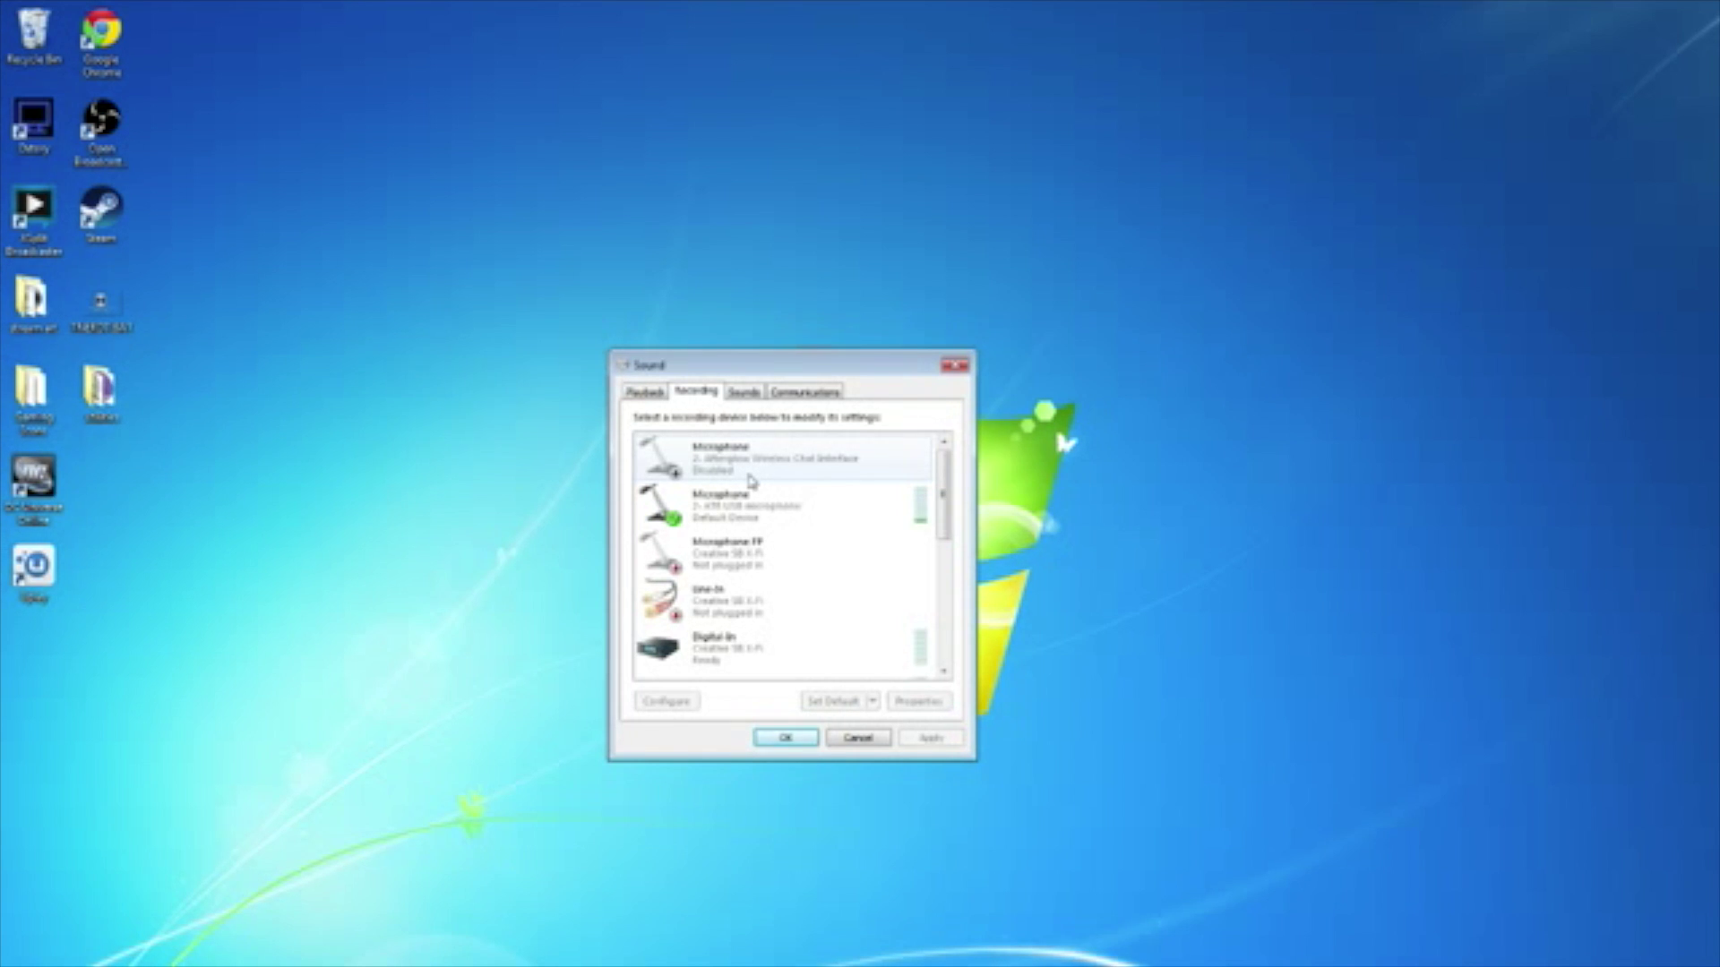
right_click(751, 482)
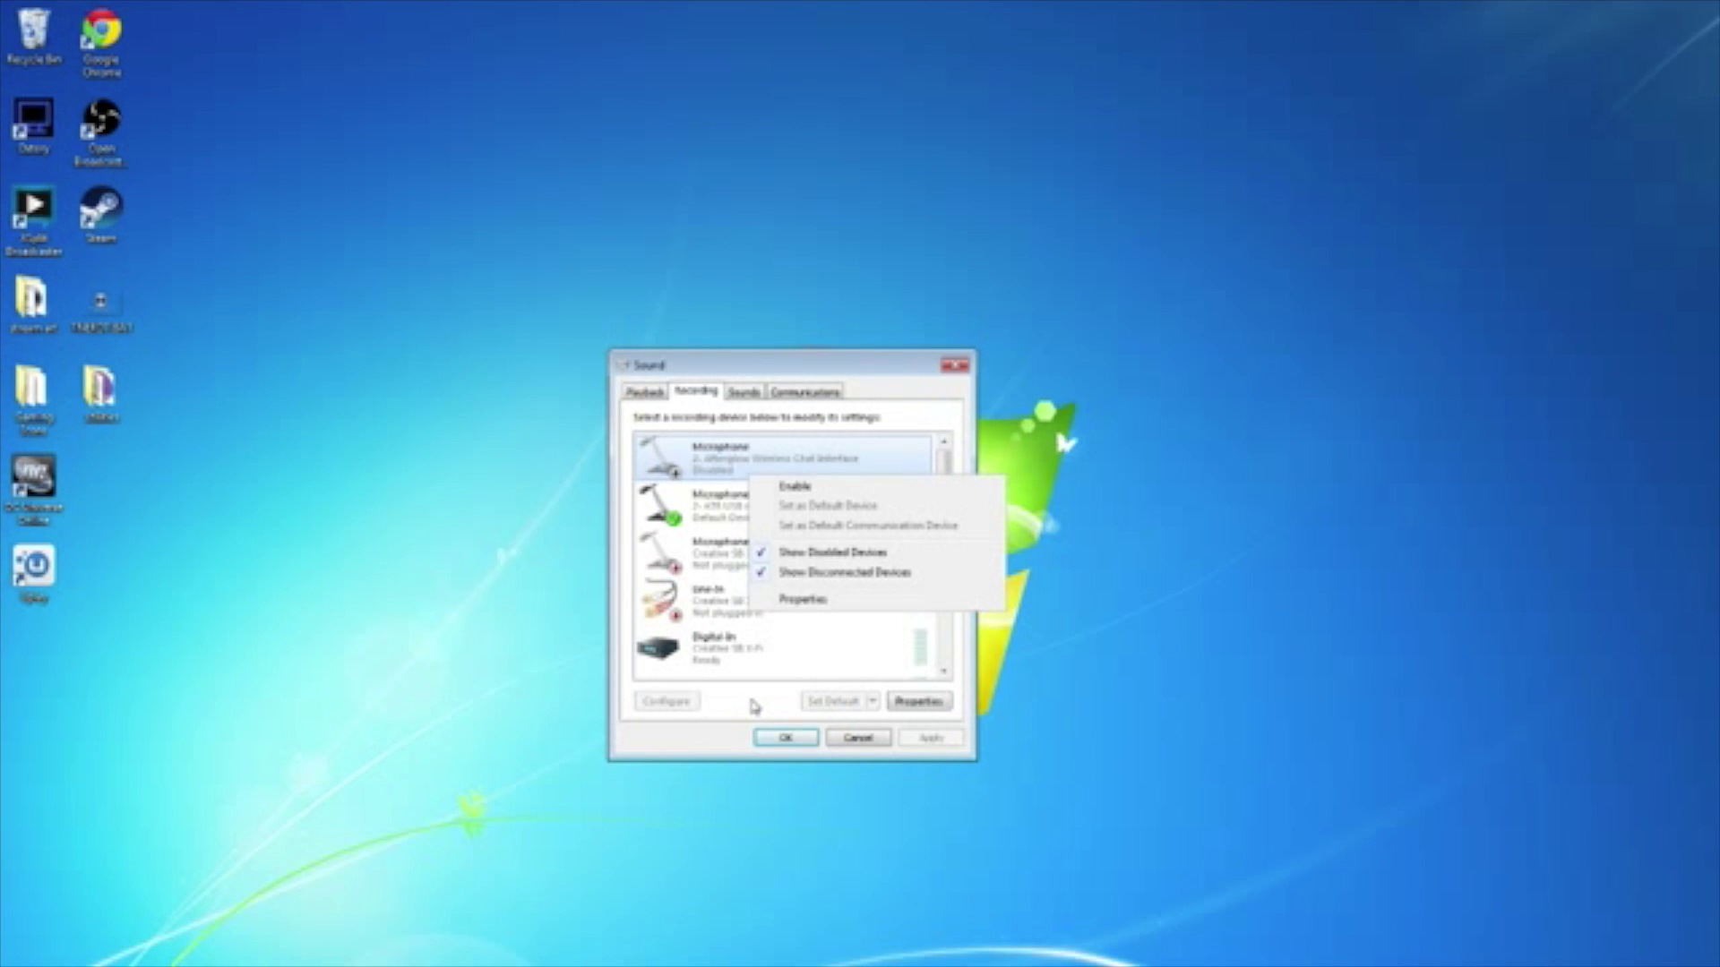
click(737, 749)
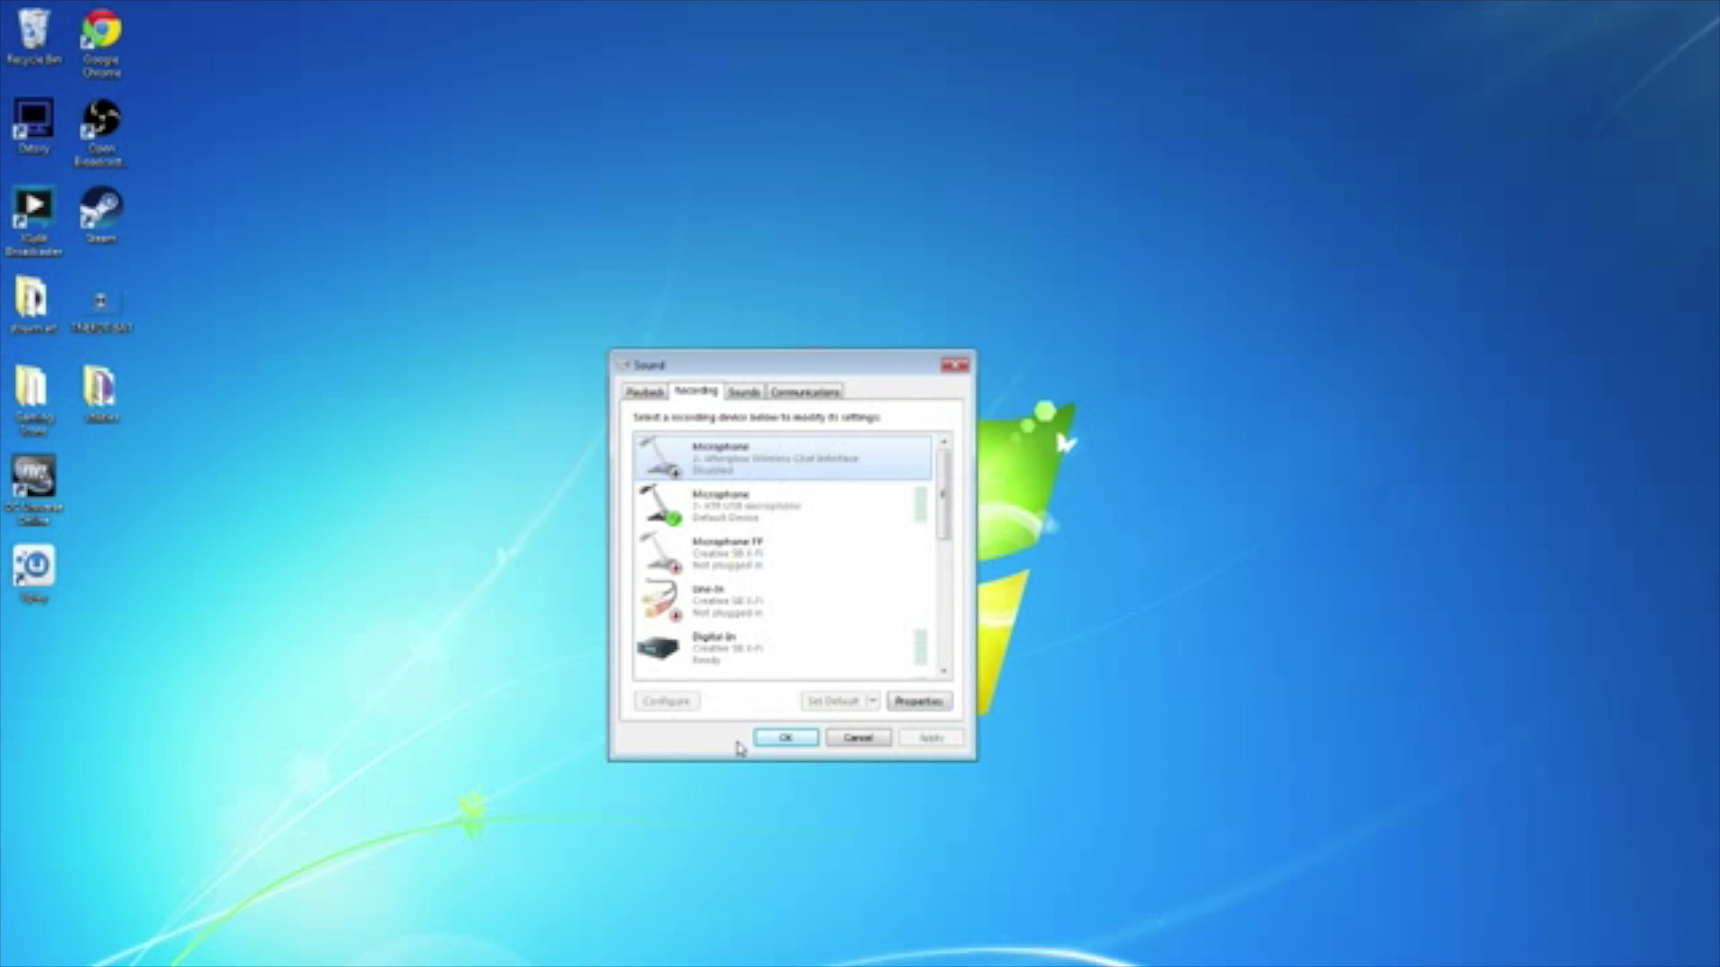
Leave the USB microphone as the default recording device, review the recording list, and confirm with OK.
right_click(744, 518)
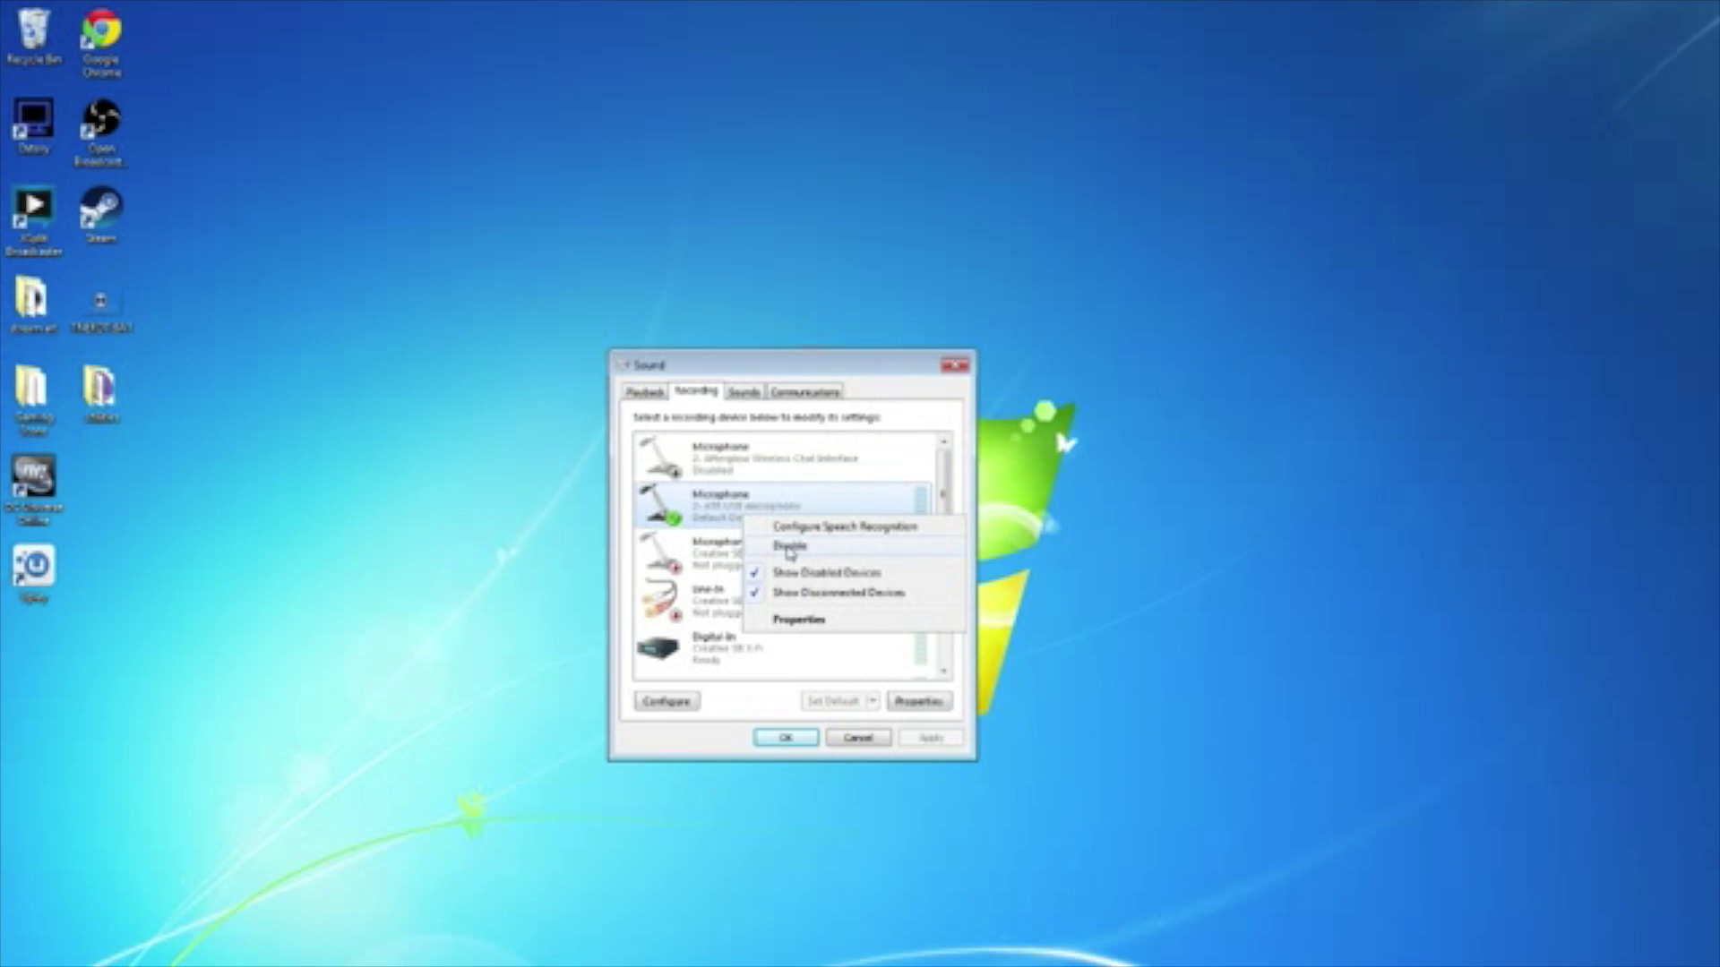
click(724, 743)
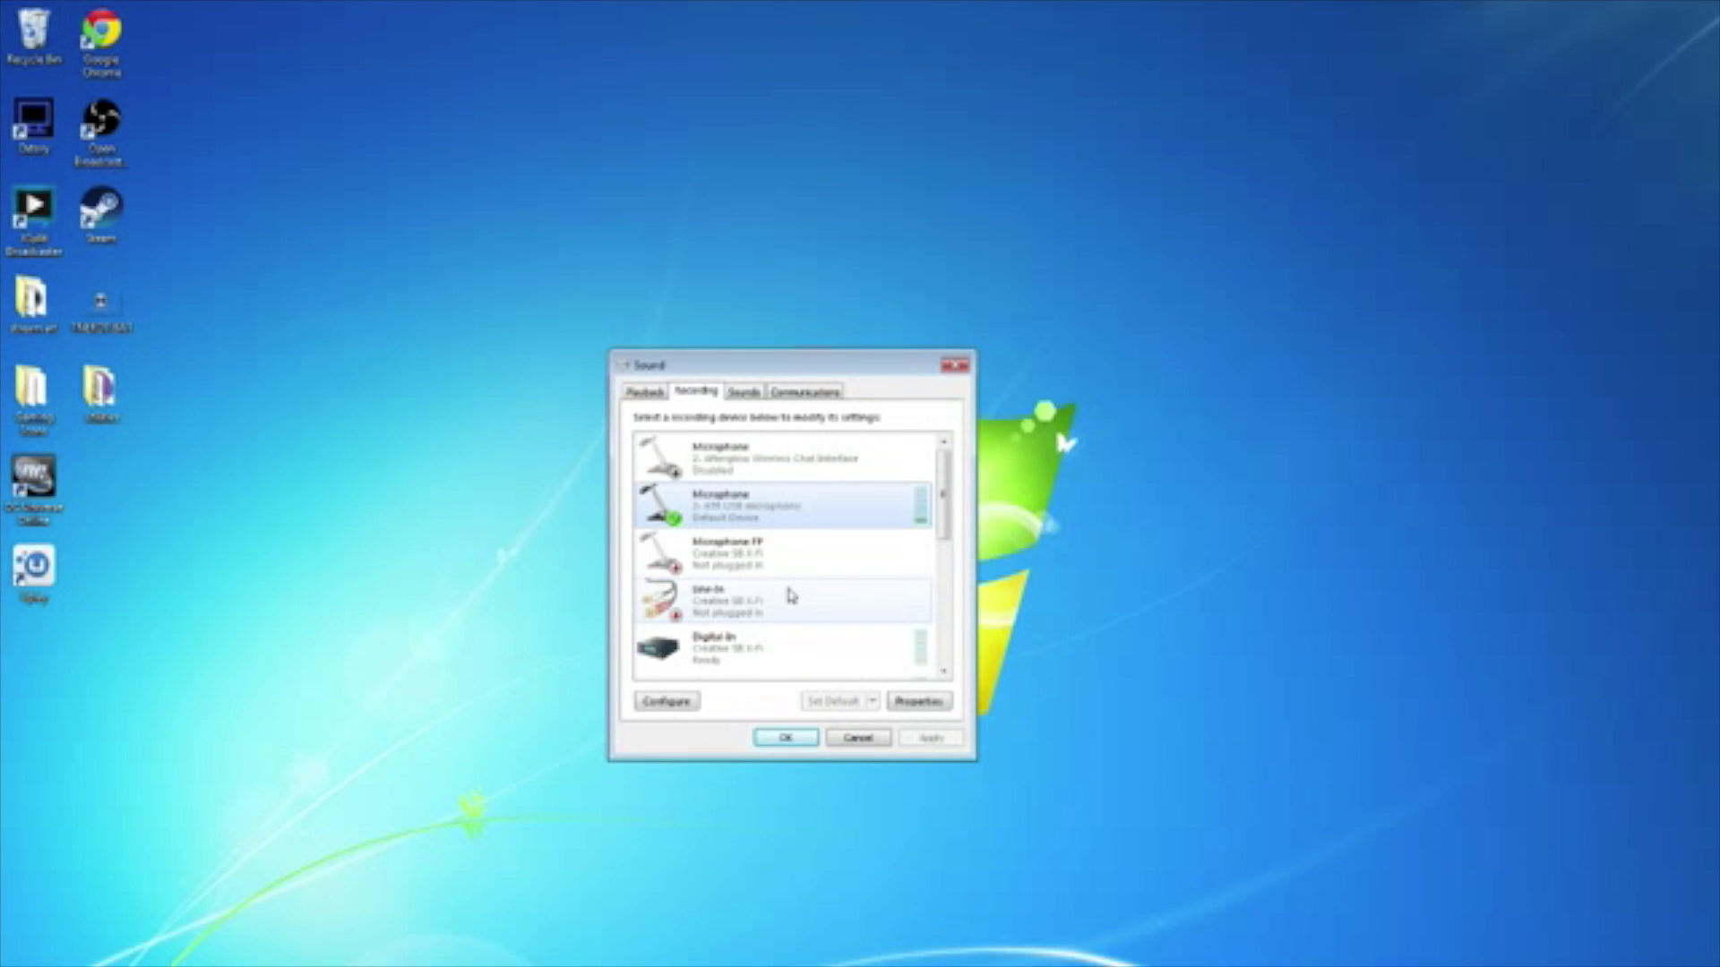
scroll(791, 596, down, 3)
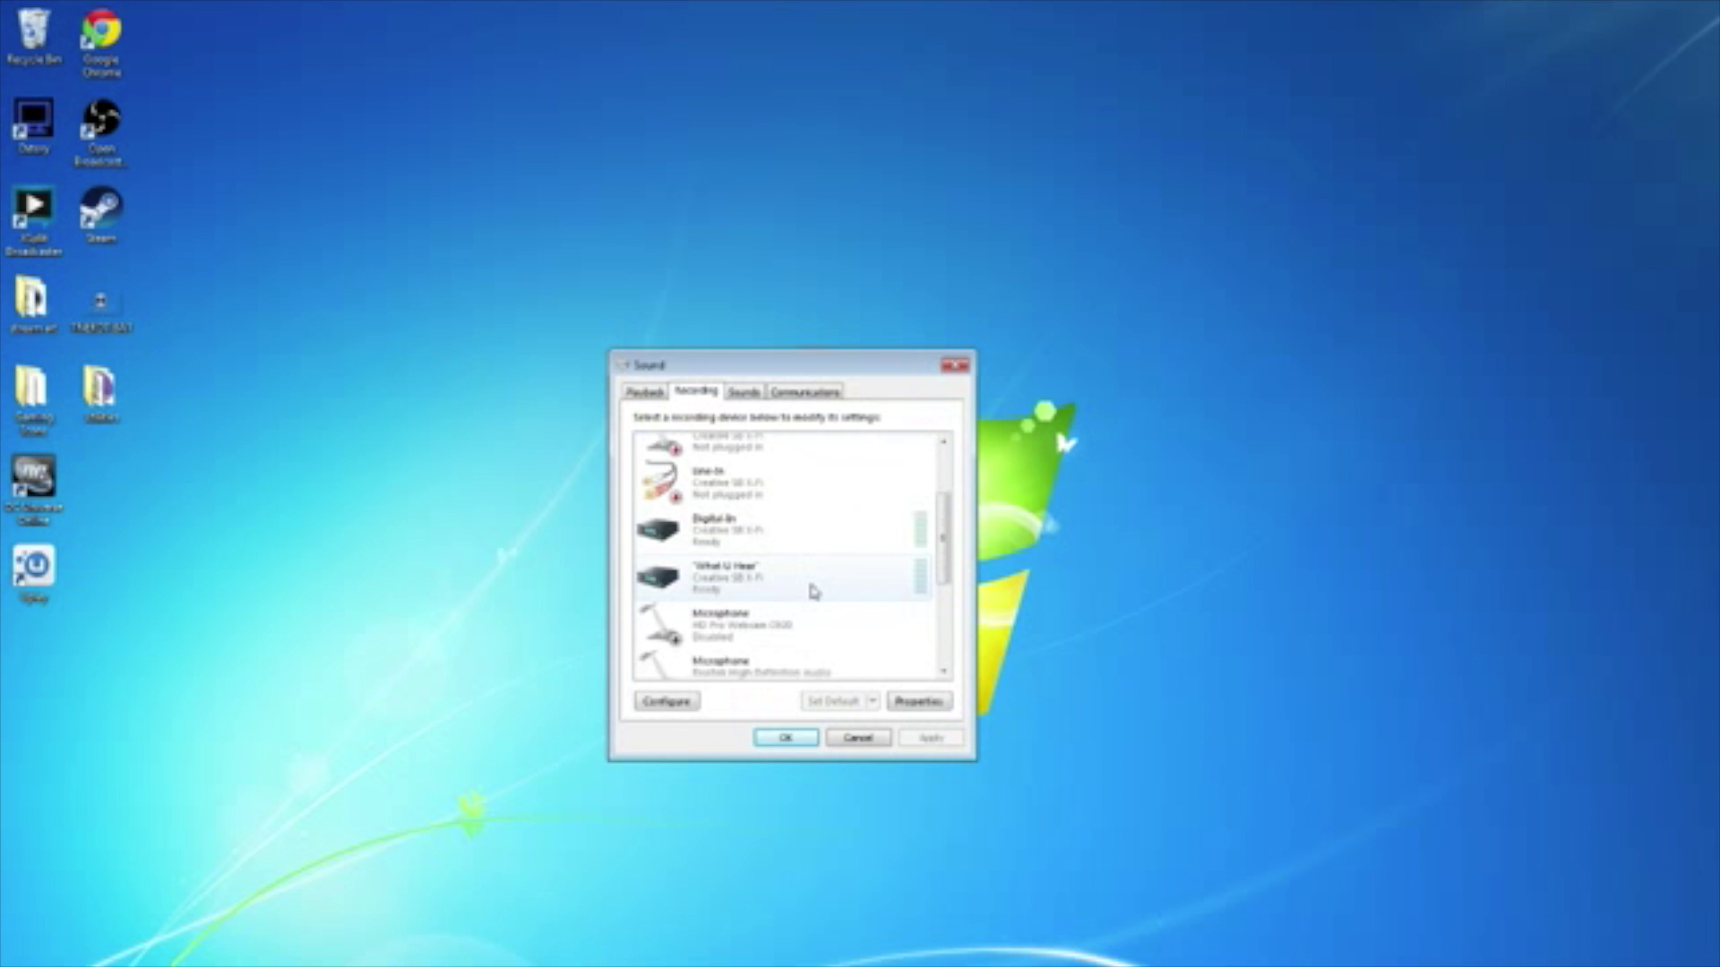
scroll(813, 591, down, 4)
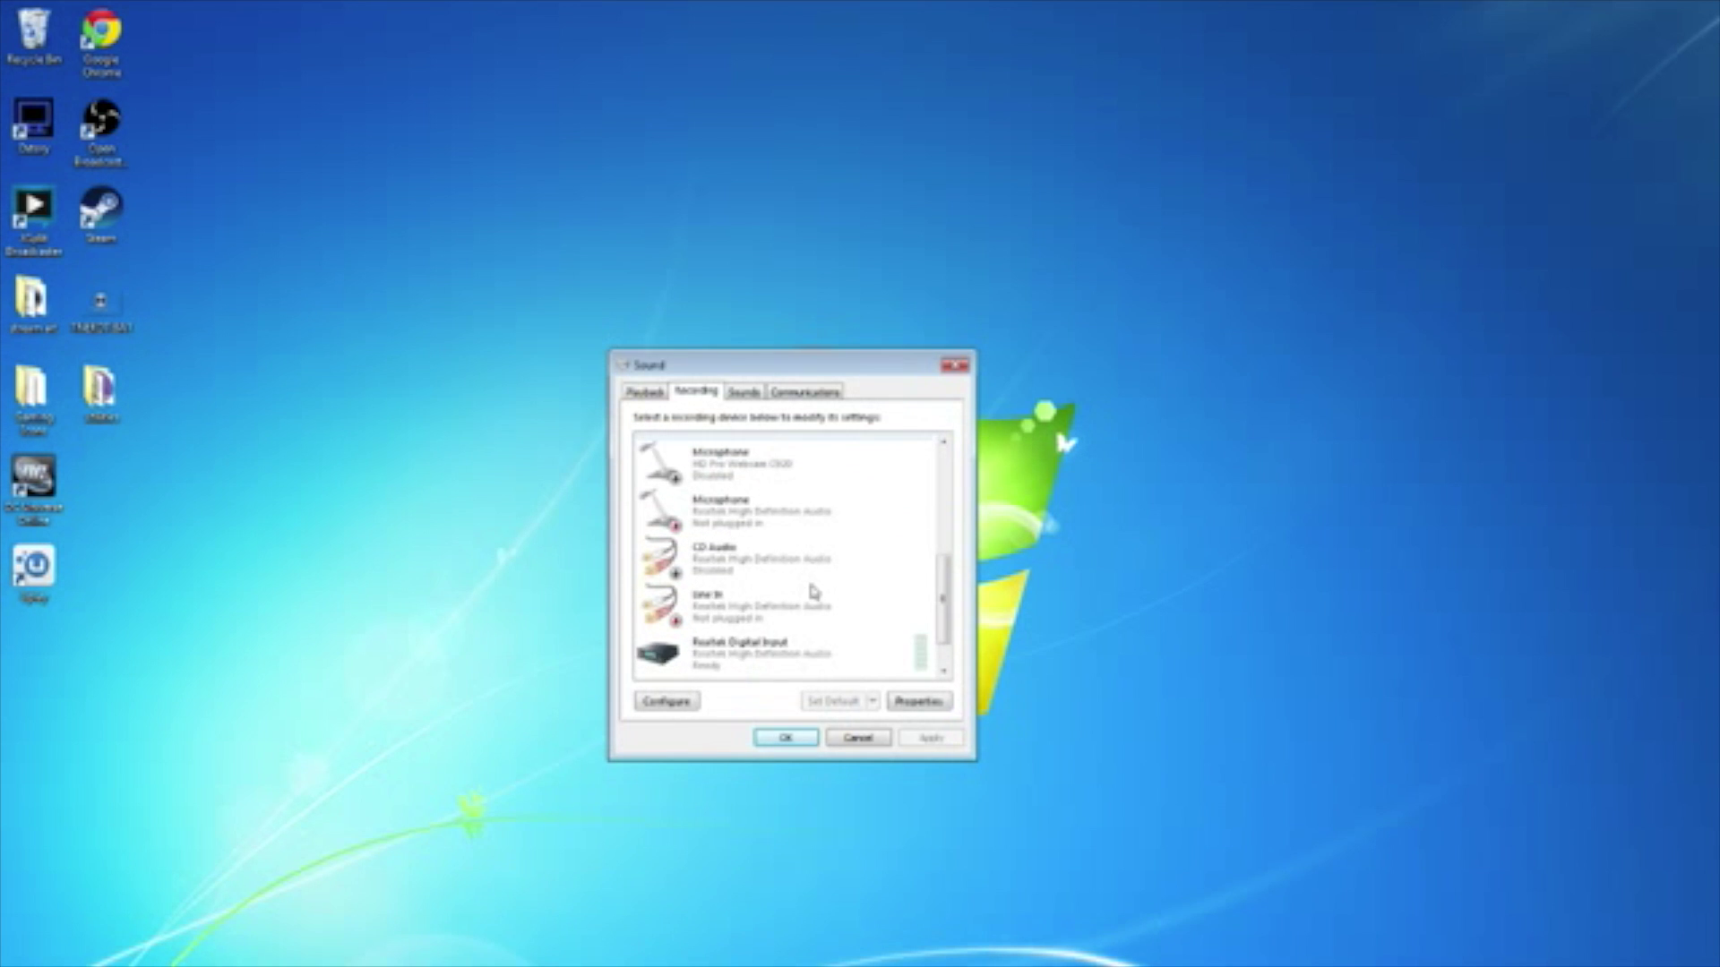
scroll(813, 591, down, 1)
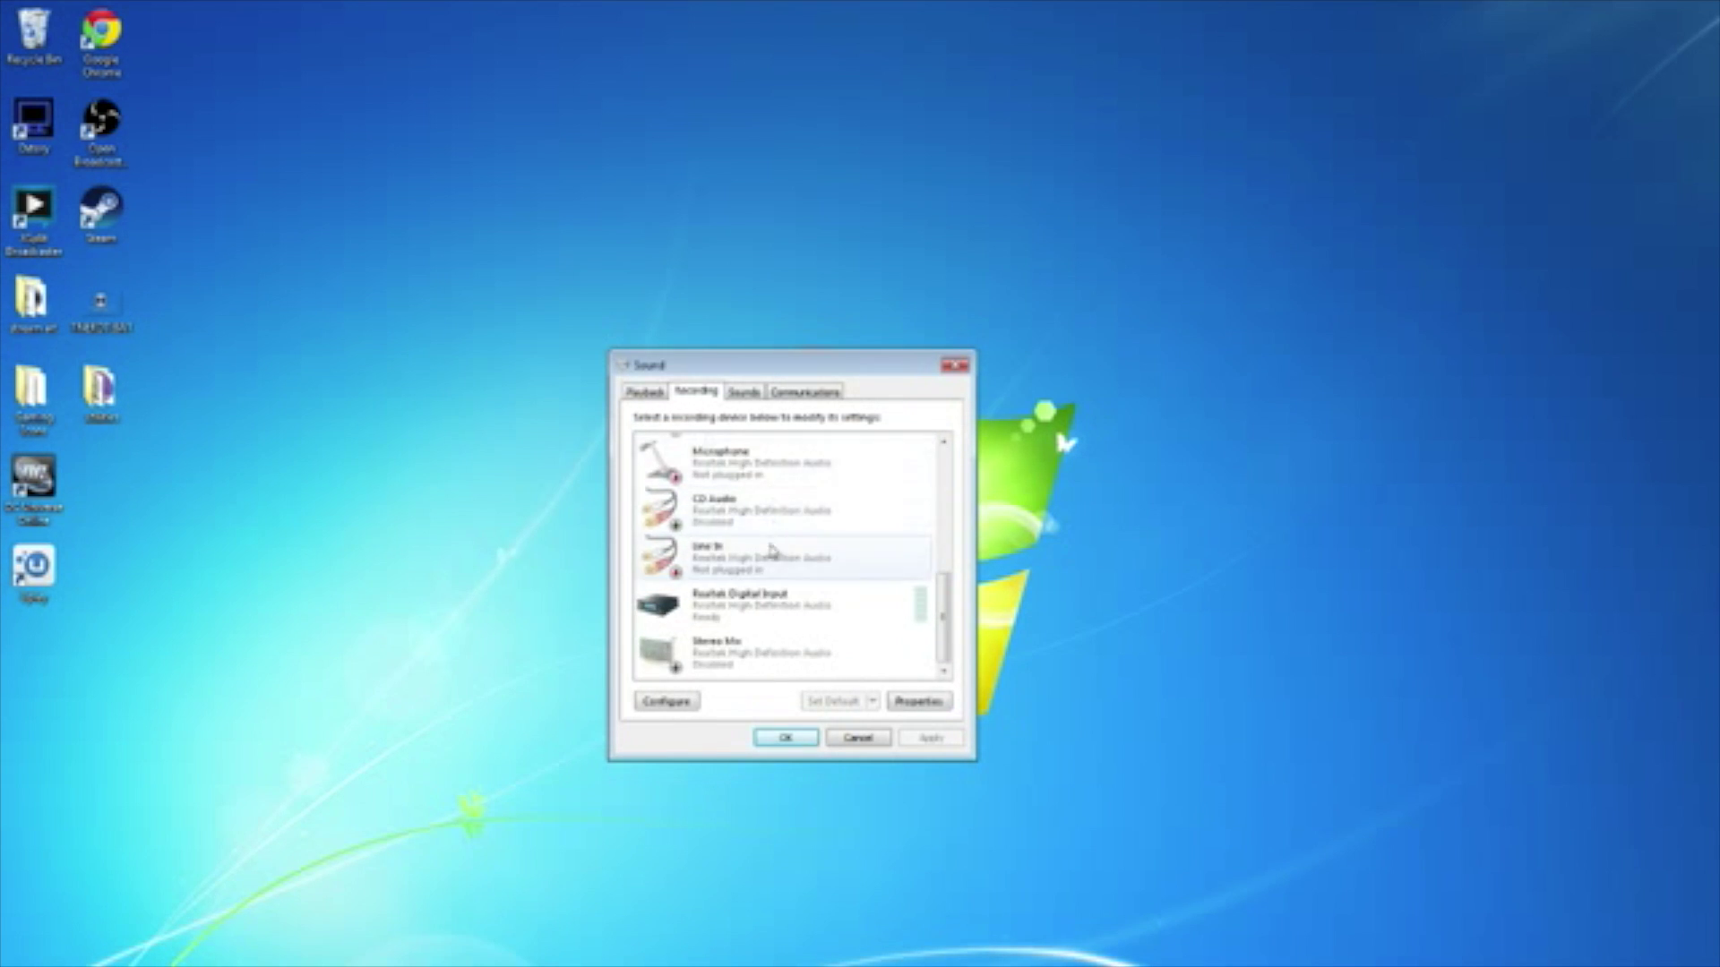
scroll(772, 550, up, 3)
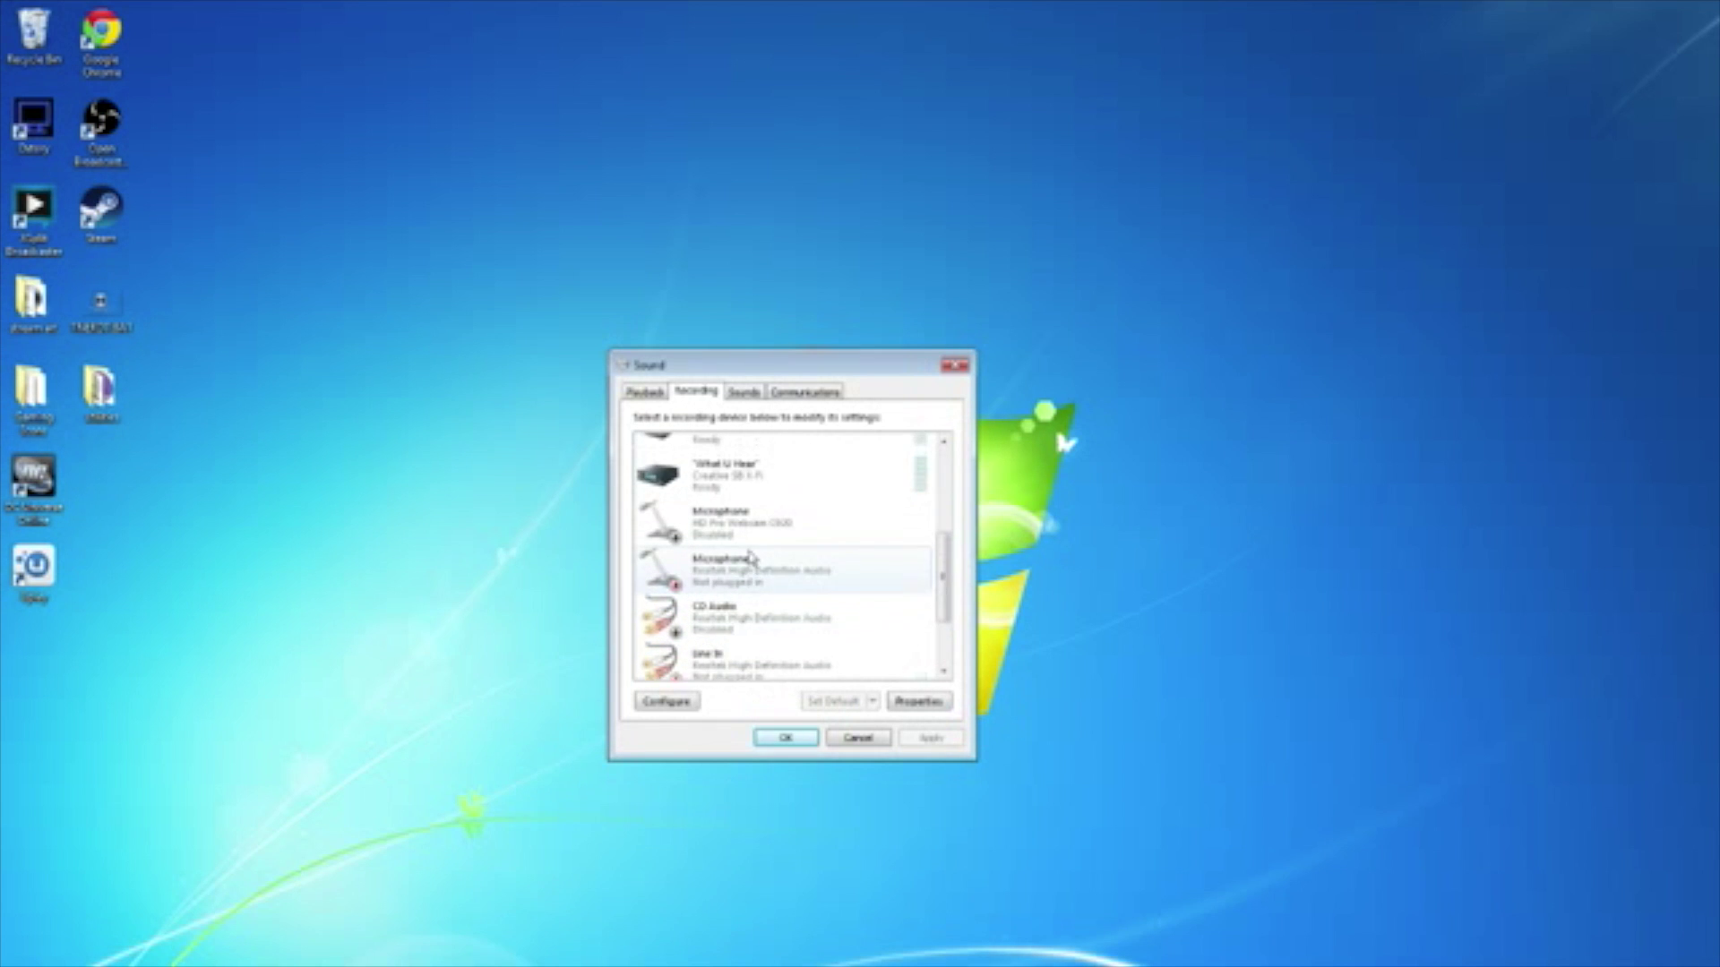
scroll(728, 697, down, 1)
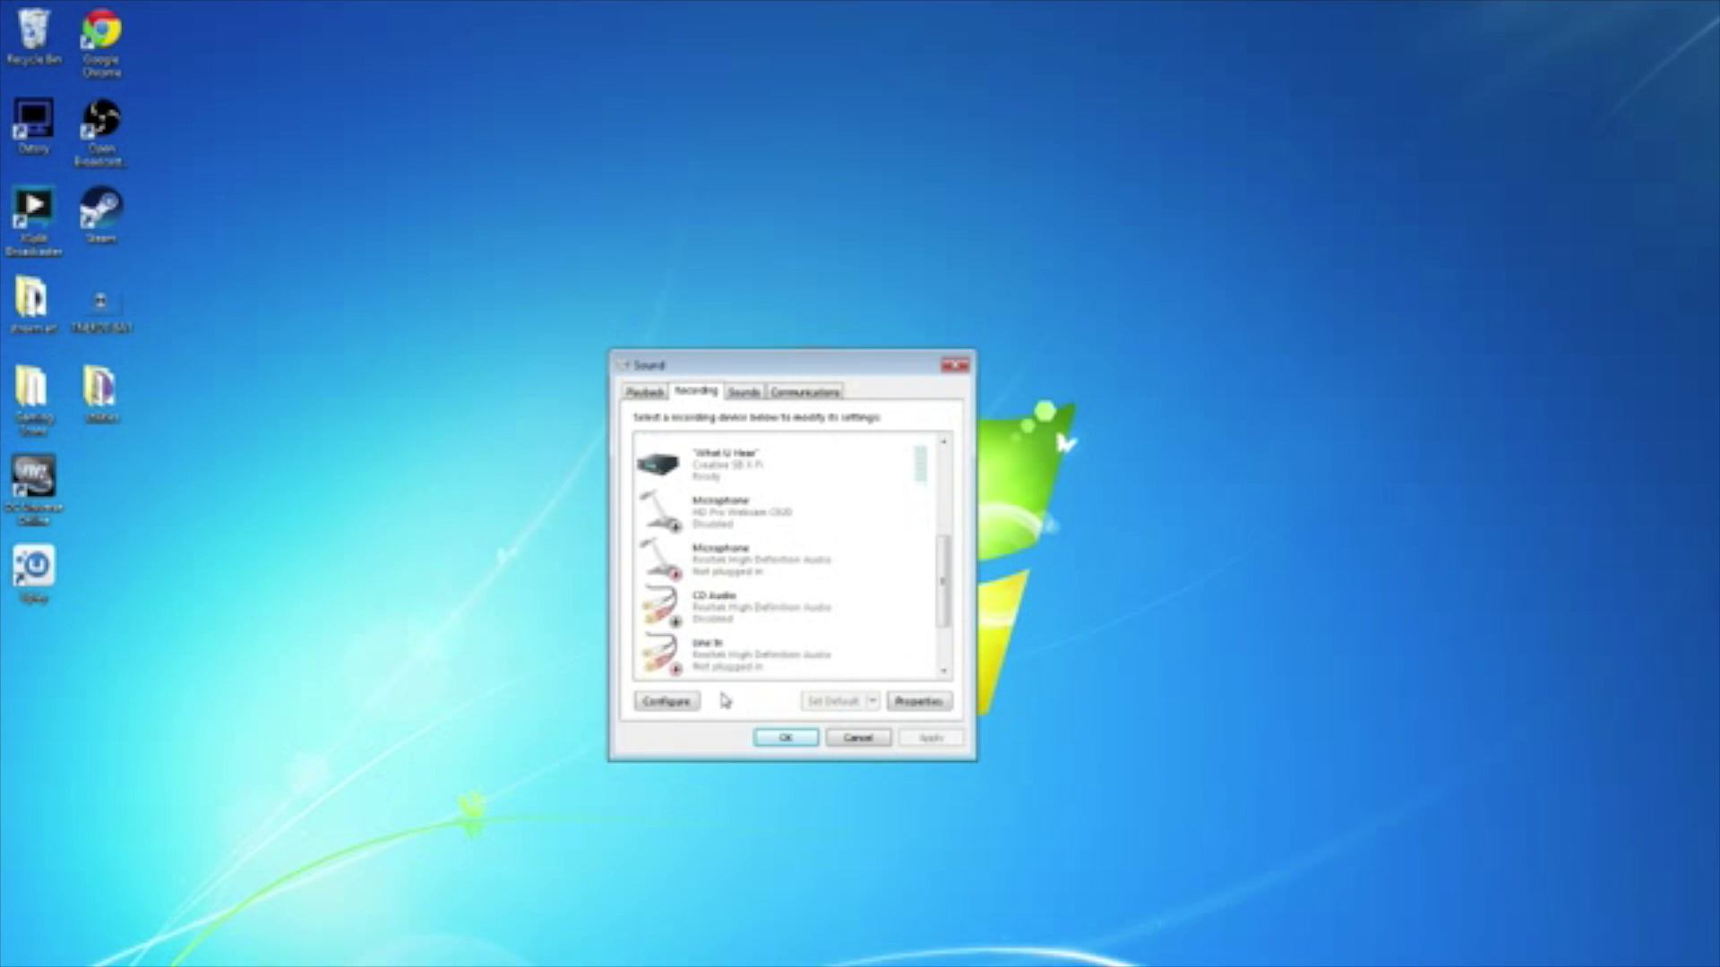
scroll(721, 699, down, 3)
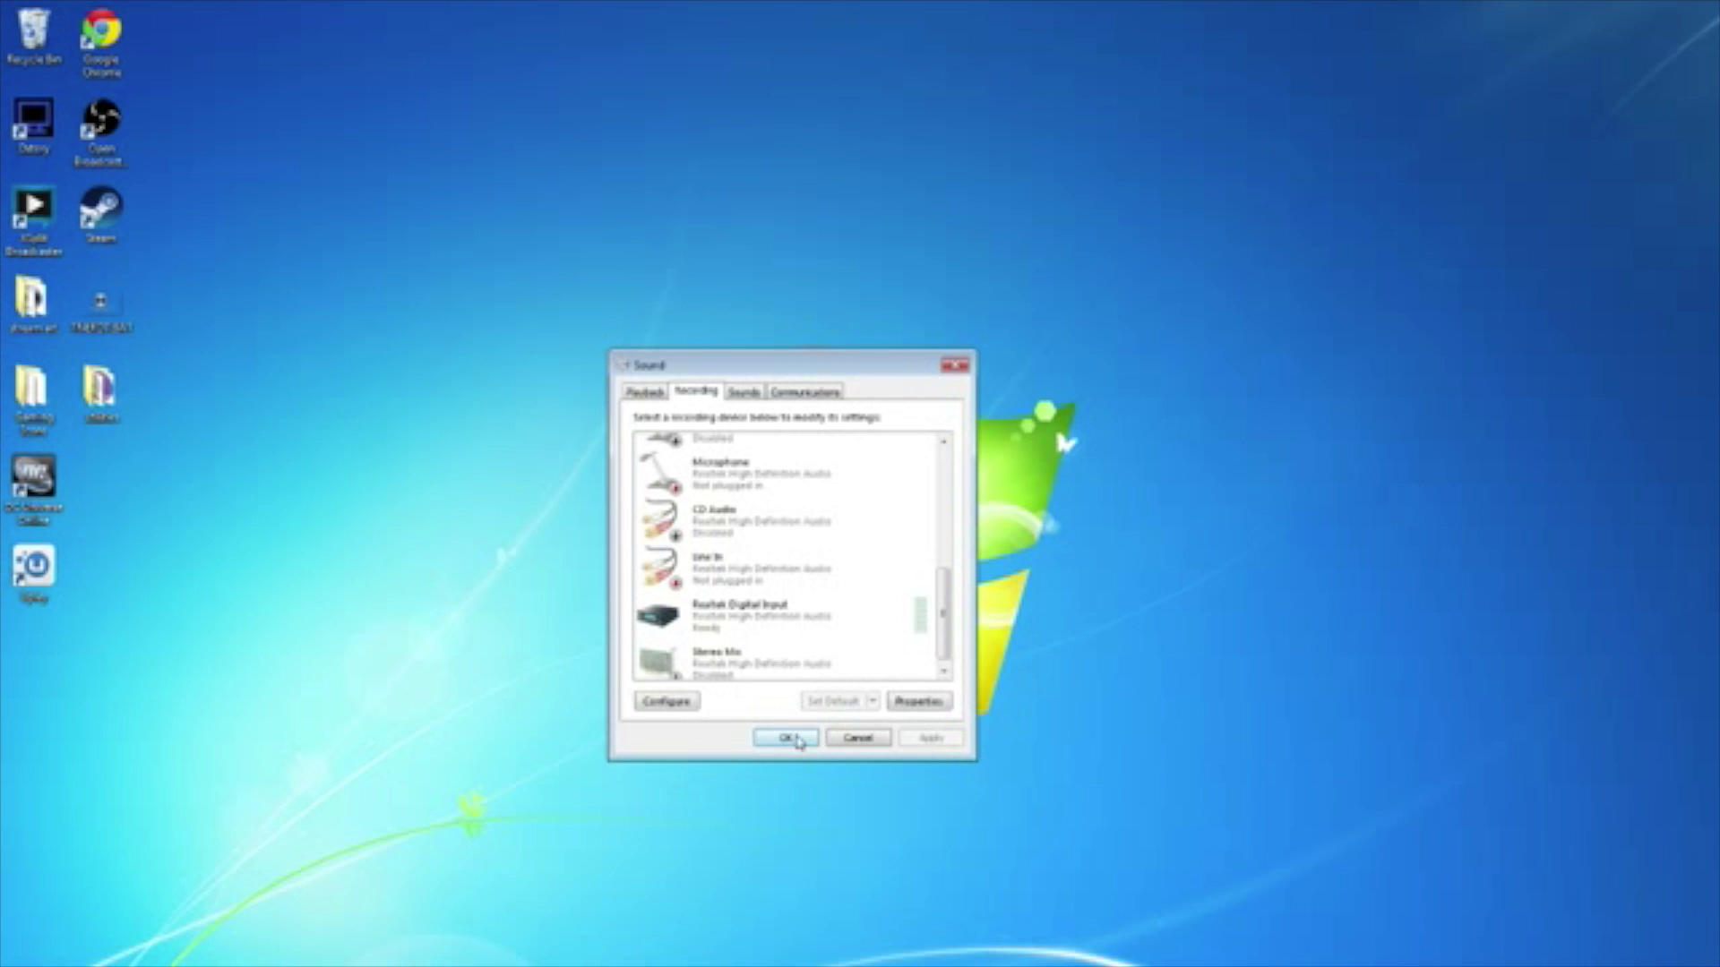
click(646, 395)
click(792, 740)
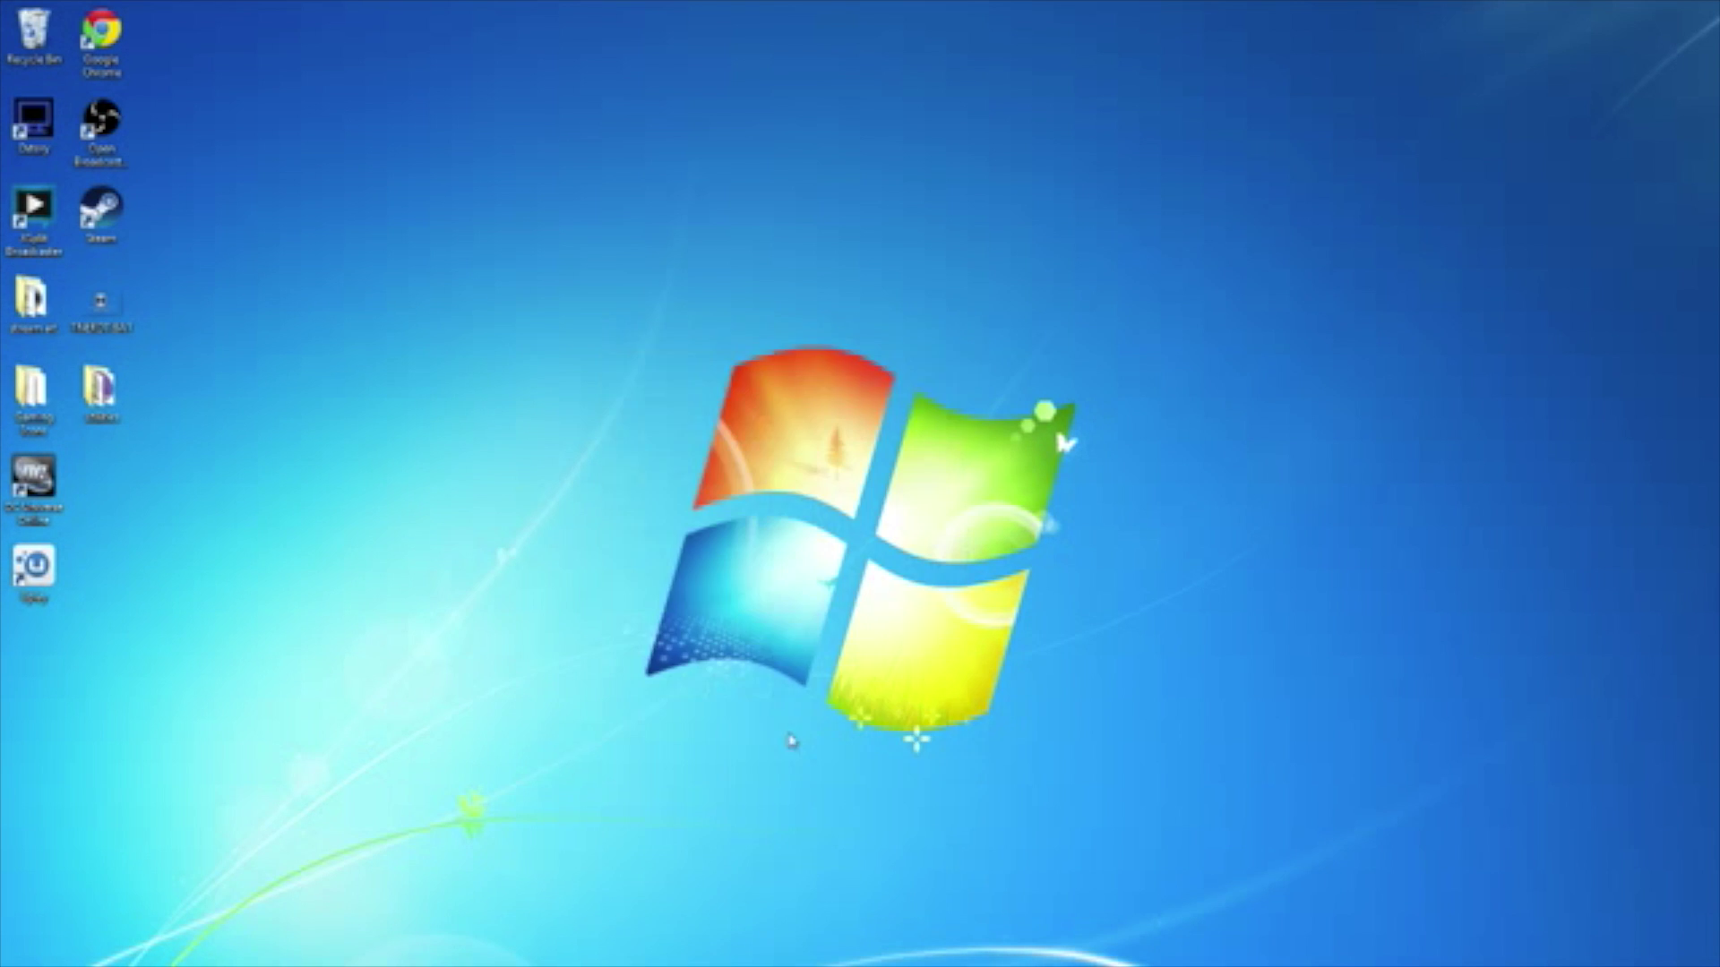